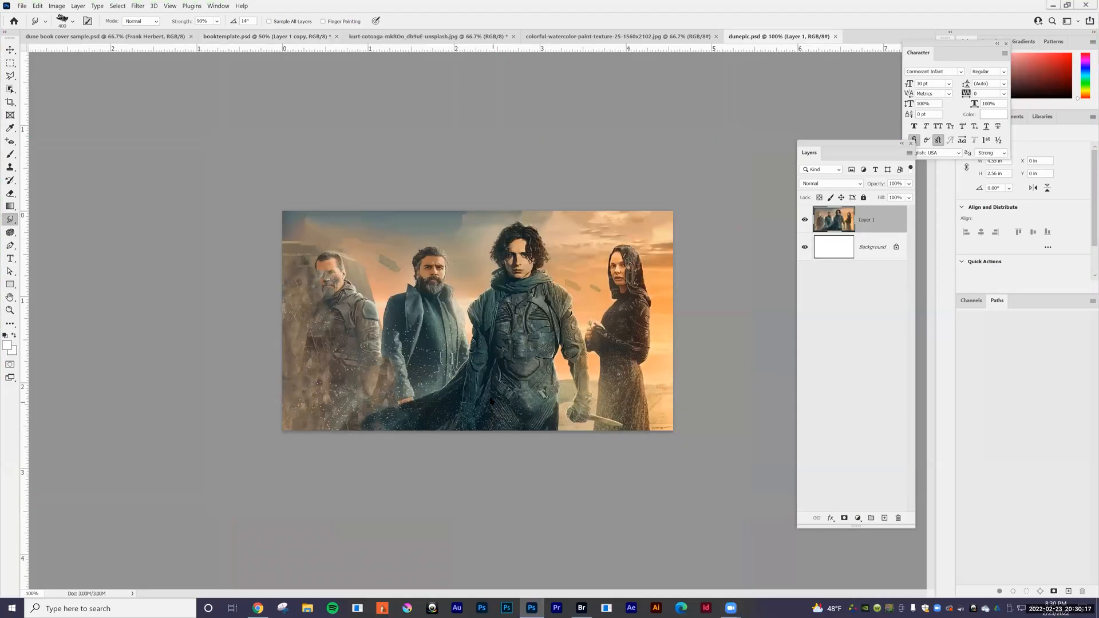
- Smudge across the group photo in dunepic.psd and undo all of the smudge strokes
mouse_move(412, 400)
mouse_down()
mouse_move(343, 343)
mouse_move(401, 401)
mouse_move(448, 394)
mouse_move(206, 371)
mouse_move(130, 222)
mouse_move(98, 195)
mouse_move(122, 153)
mouse_move(118, 141)
mouse_up()
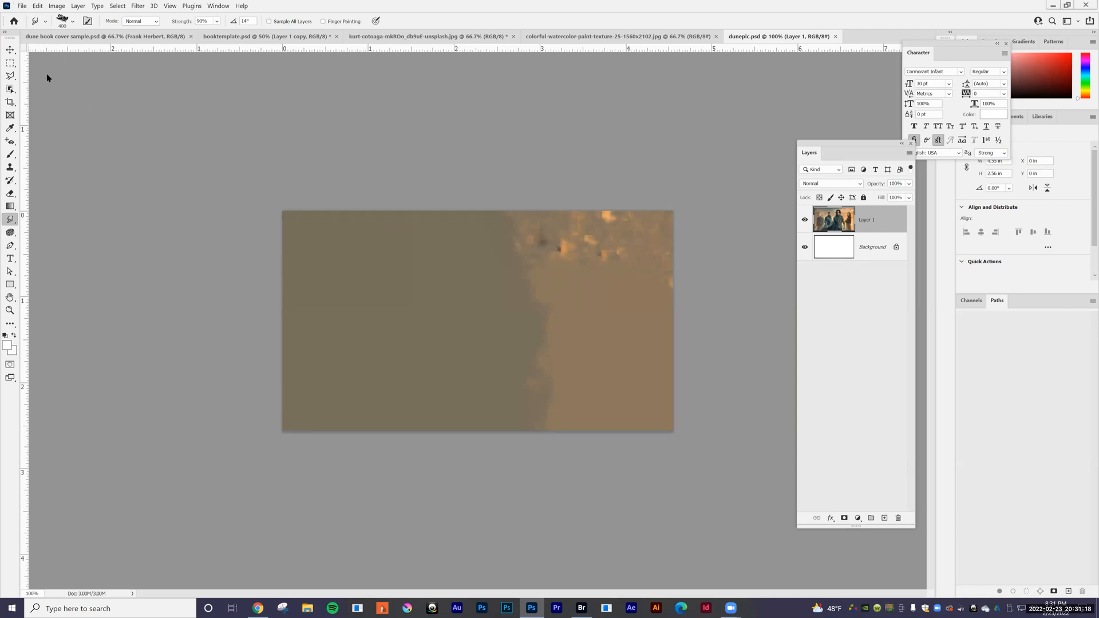
click(38, 7)
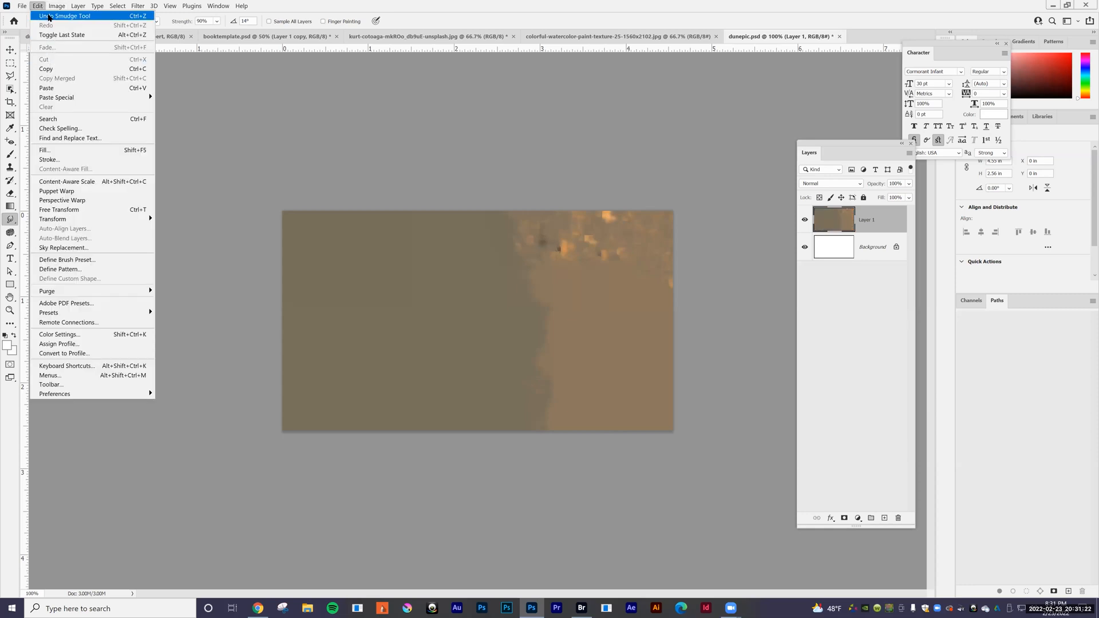
click(49, 16)
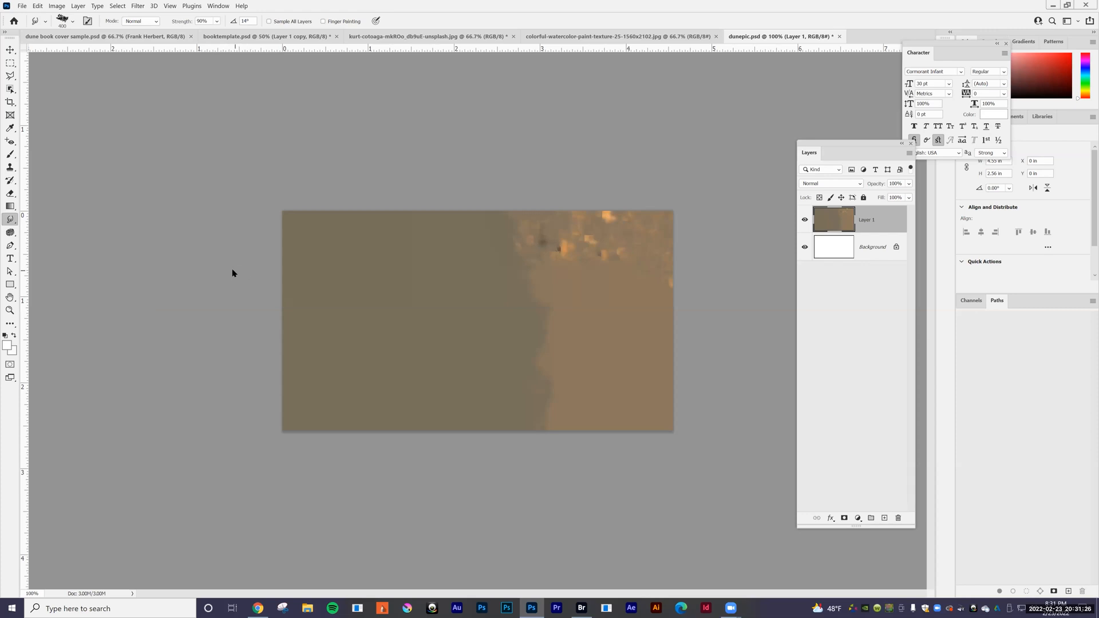
click(35, 6)
click(44, 16)
key(ctrl+z)
key(ctrl+z)
key(ctrl+z)
key(ctrl+z)
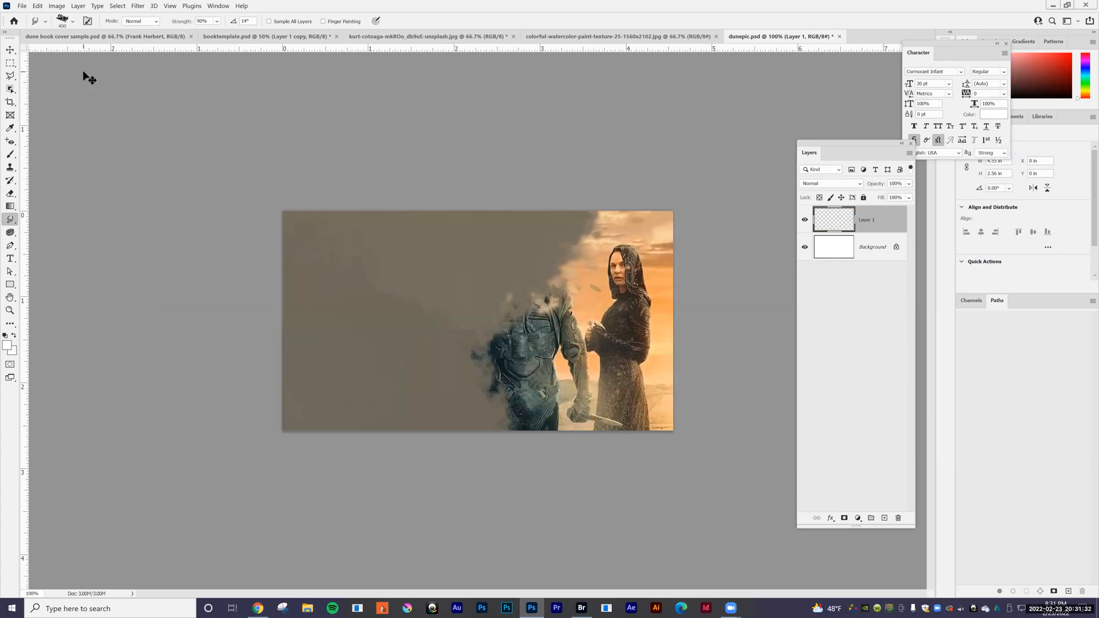
key(ctrl+z)
key(ctrl+z)
key(ctrl+z)
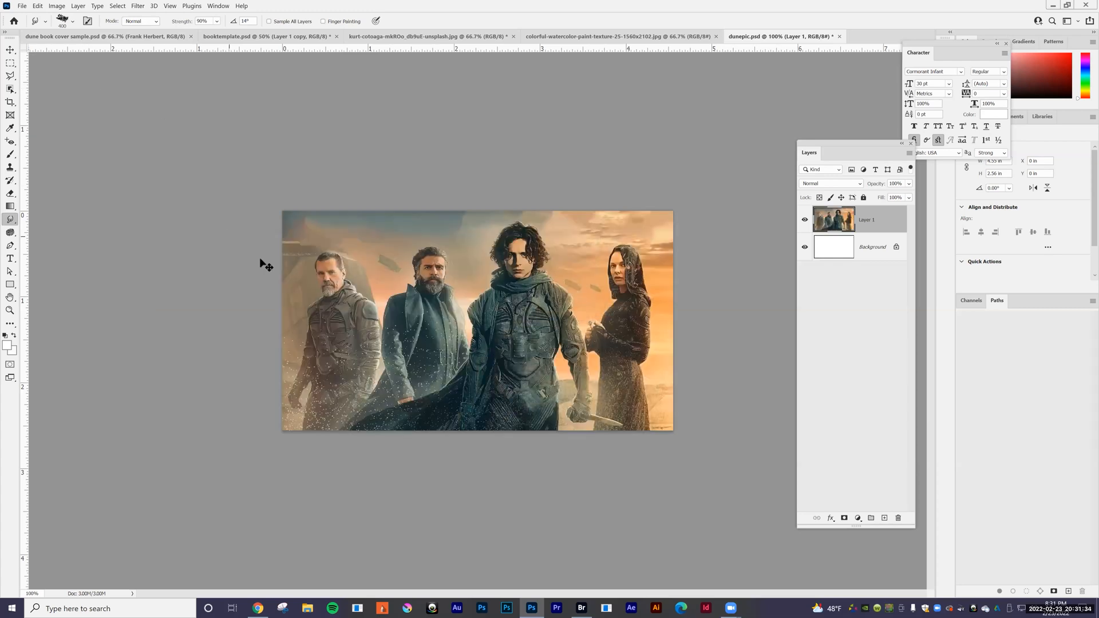
- Select the entire group photo in dunepic.psd and copy it
click(113, 7)
click(115, 17)
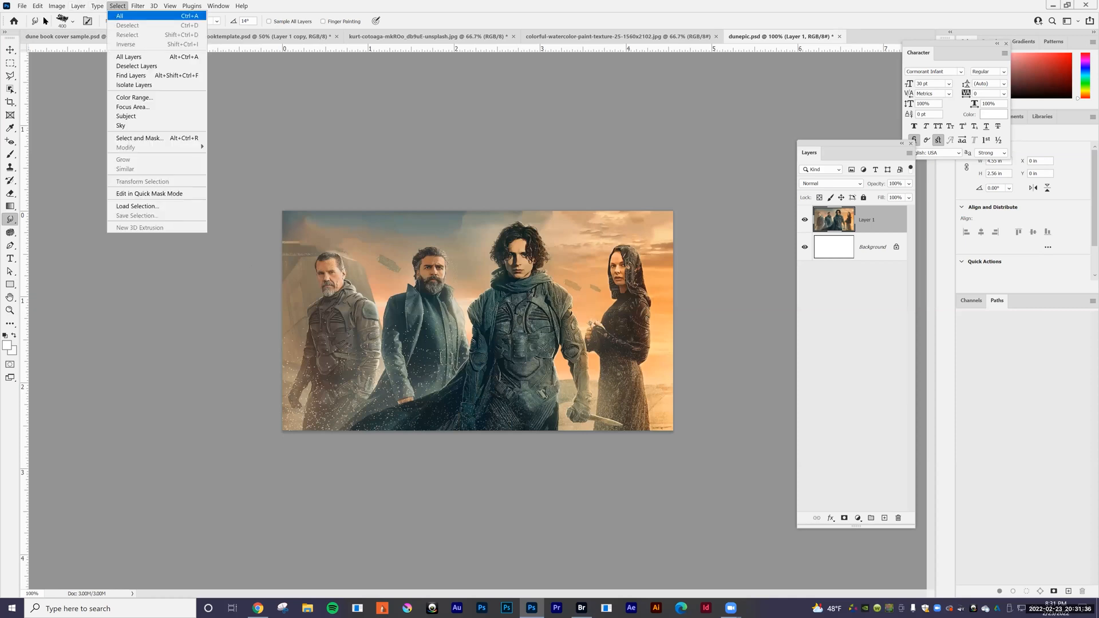
click(42, 7)
click(57, 76)
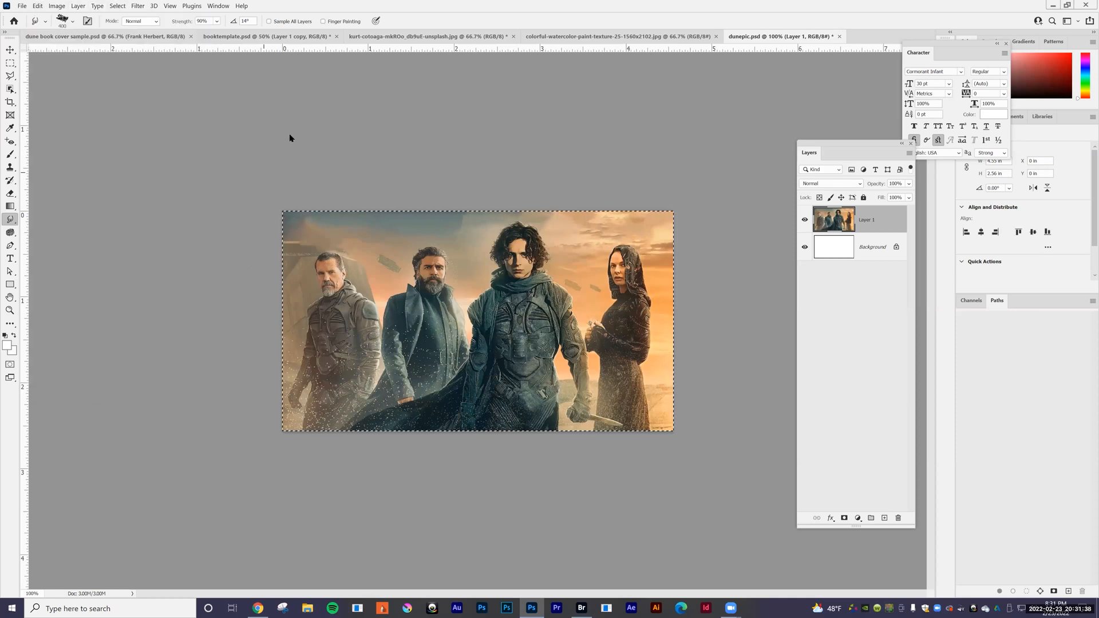
- Paste the copied photo into booktemplate.psd as a new layer above the topmost text layer
click(434, 36)
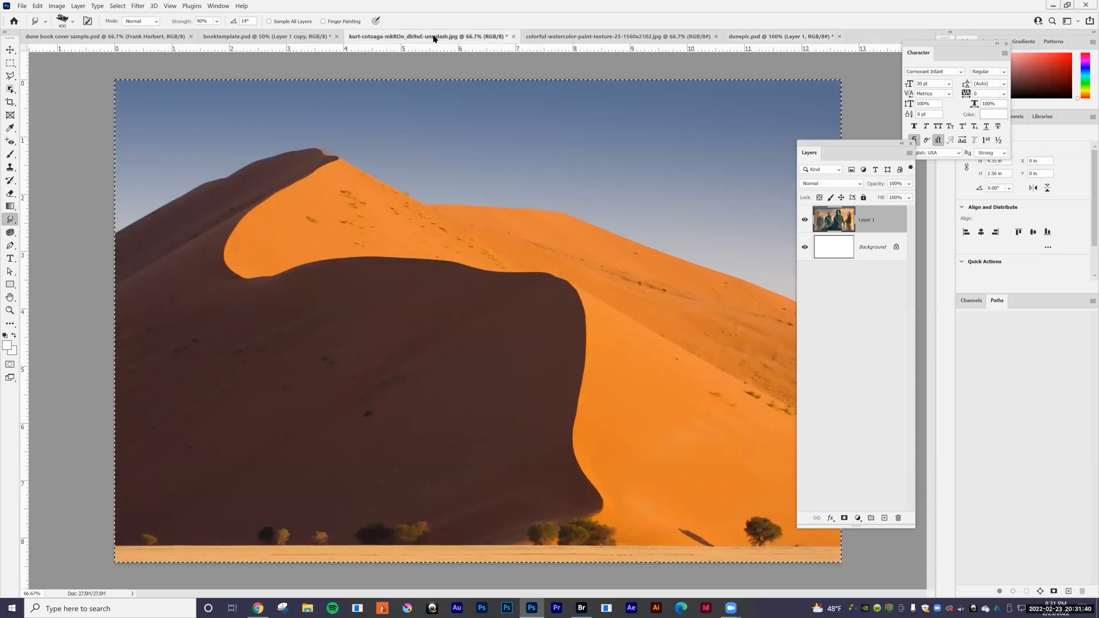
click(254, 37)
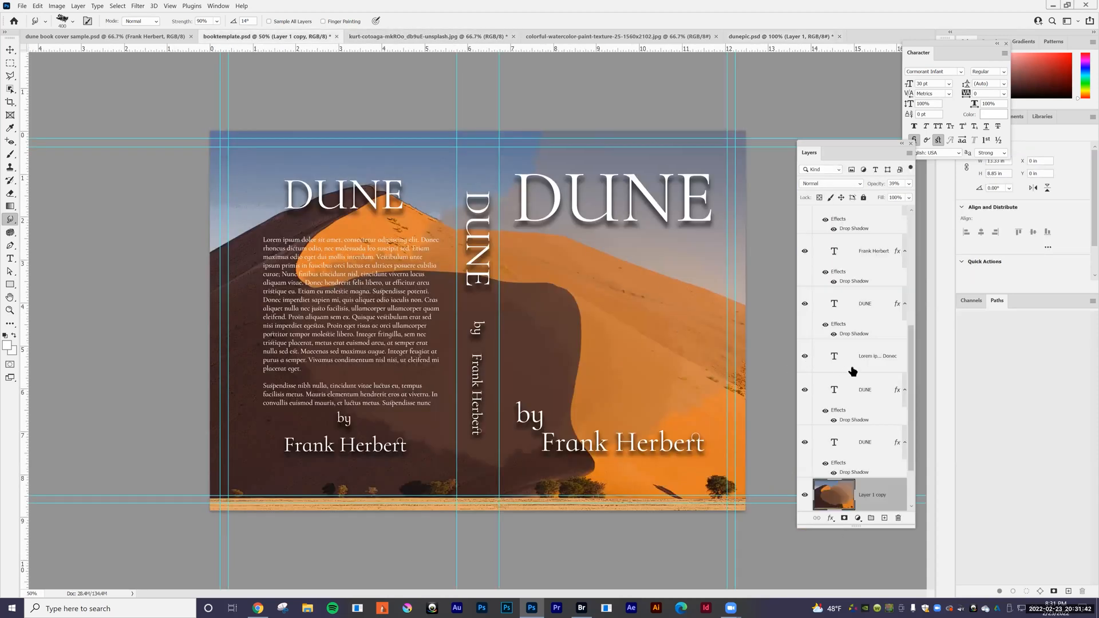
drag(913, 333, 906, 203)
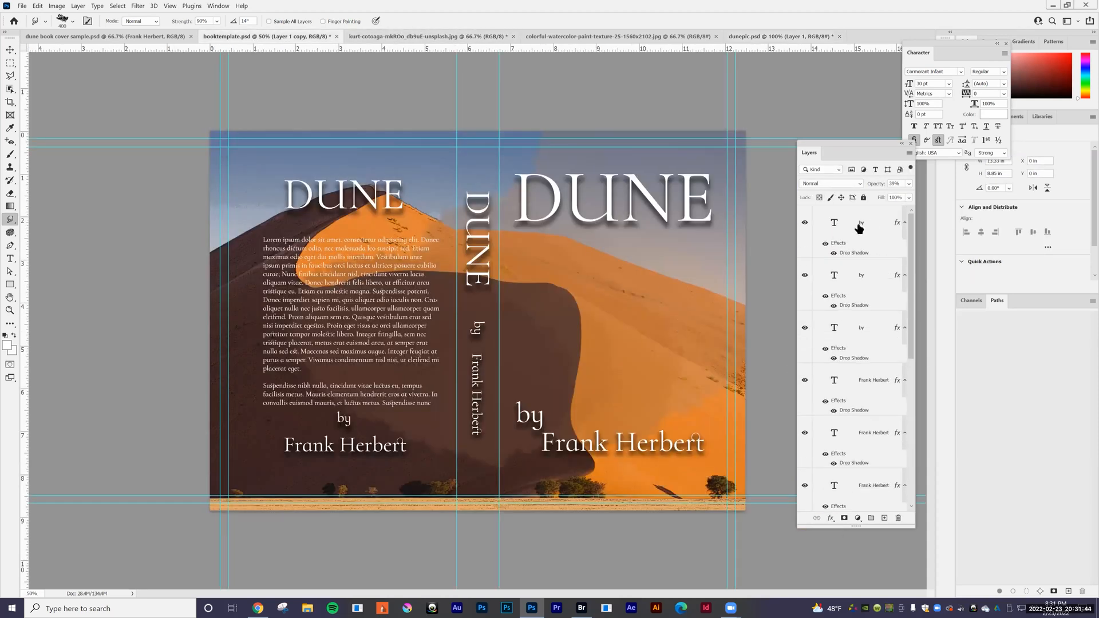
click(858, 229)
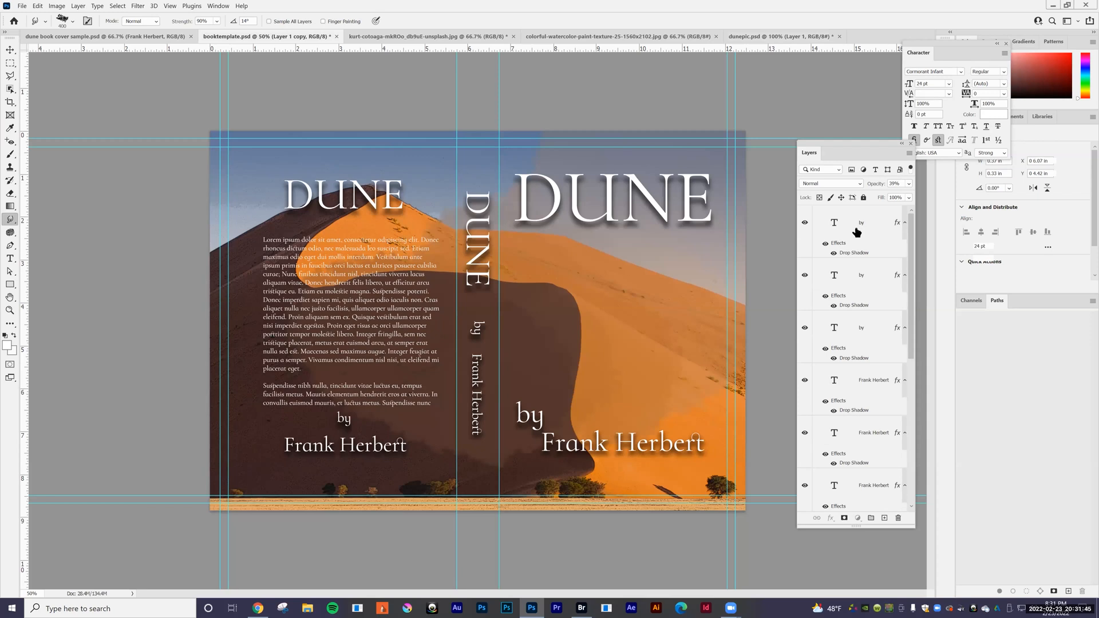
click(38, 6)
click(53, 89)
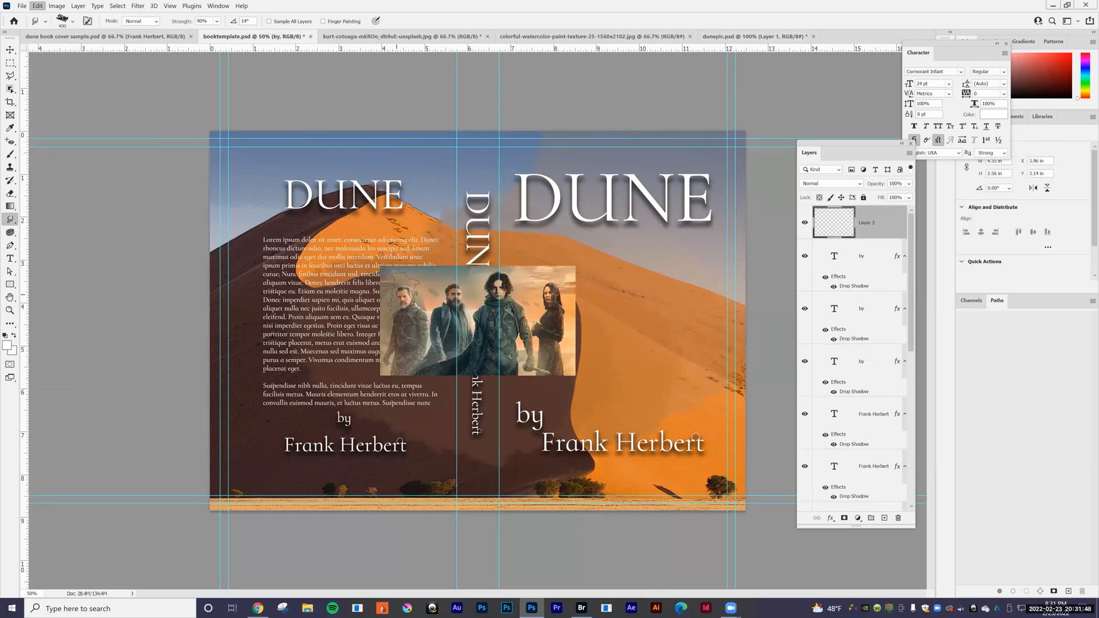
click(10, 50)
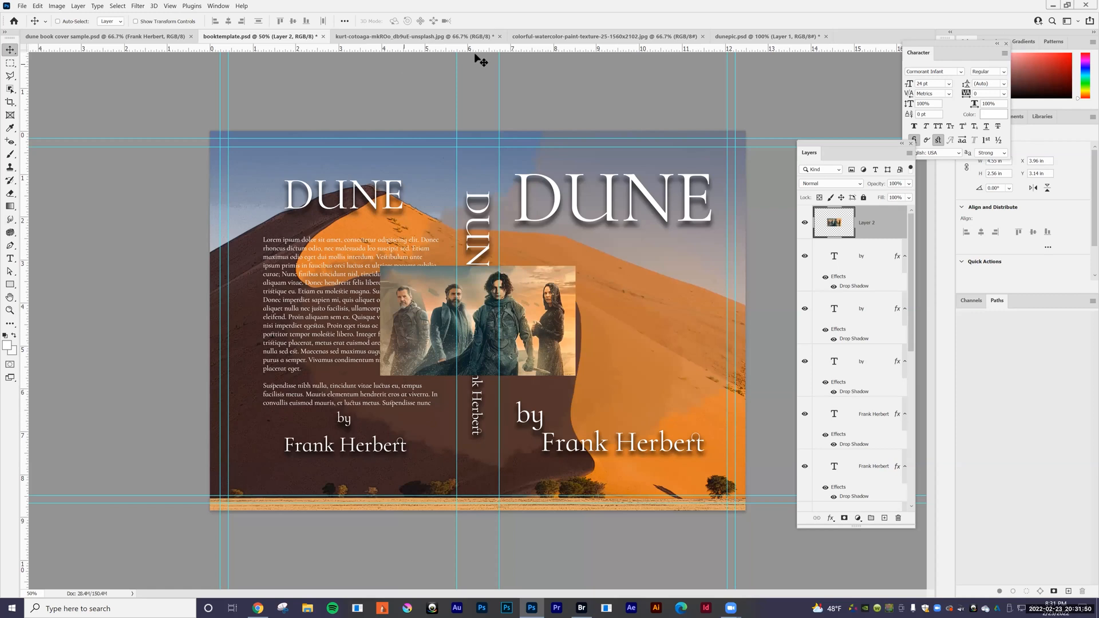
- Check the image dimensions and resolution of dunepic.psd without changing them
click(722, 38)
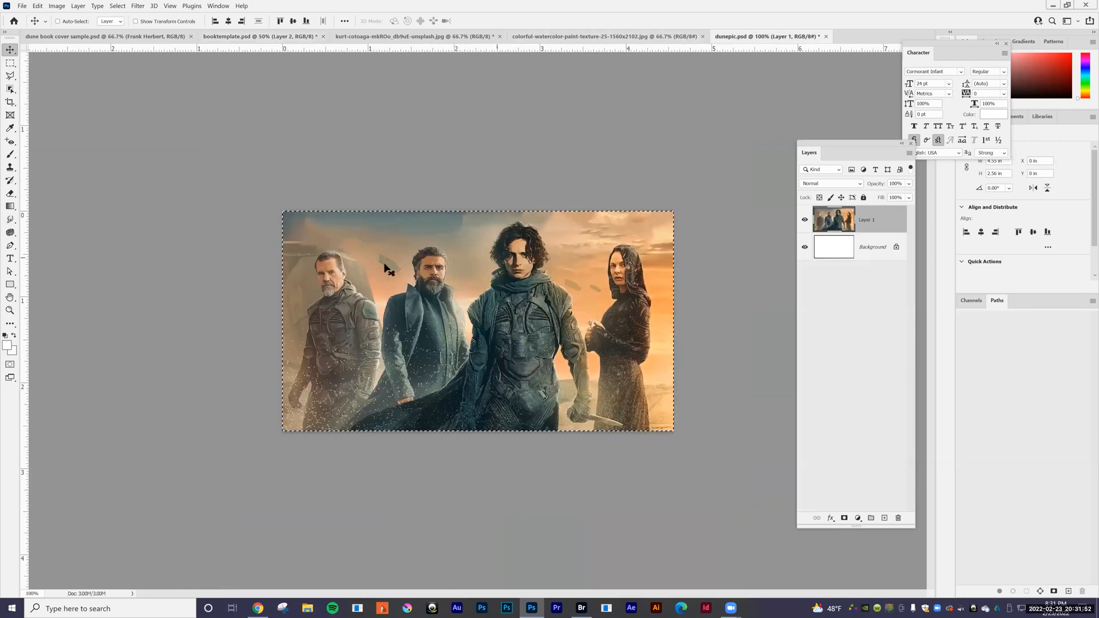
click(57, 6)
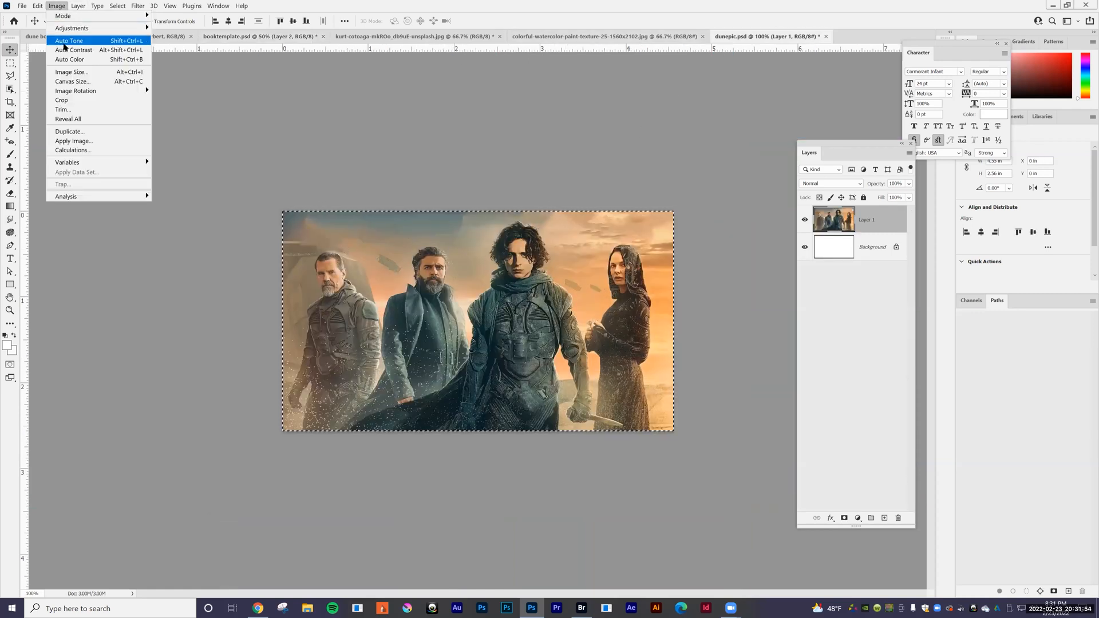
click(74, 75)
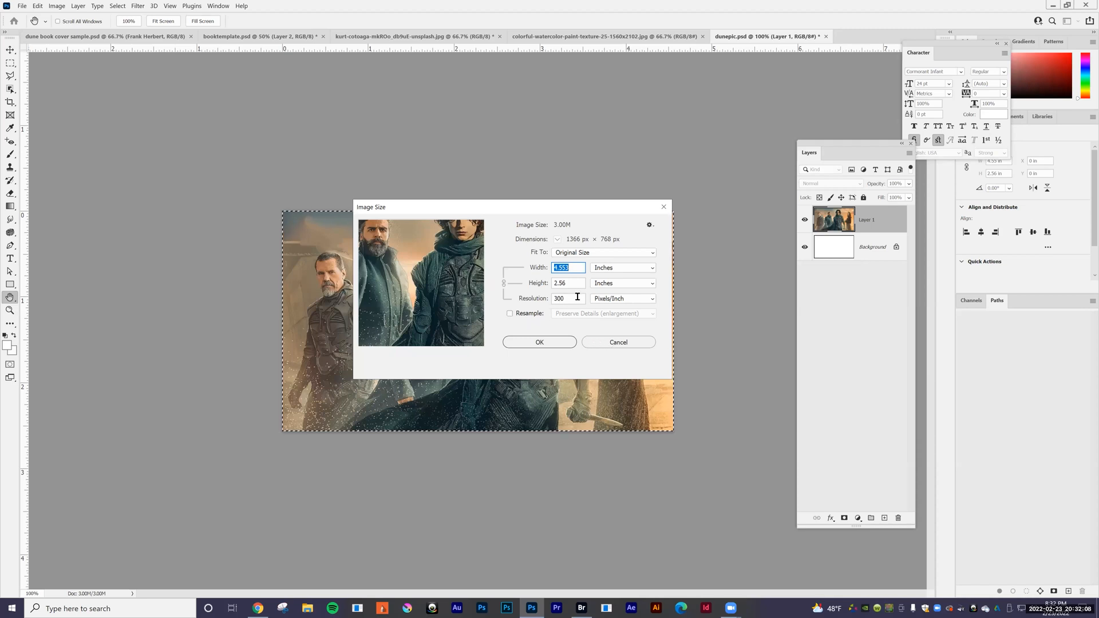
click(616, 342)
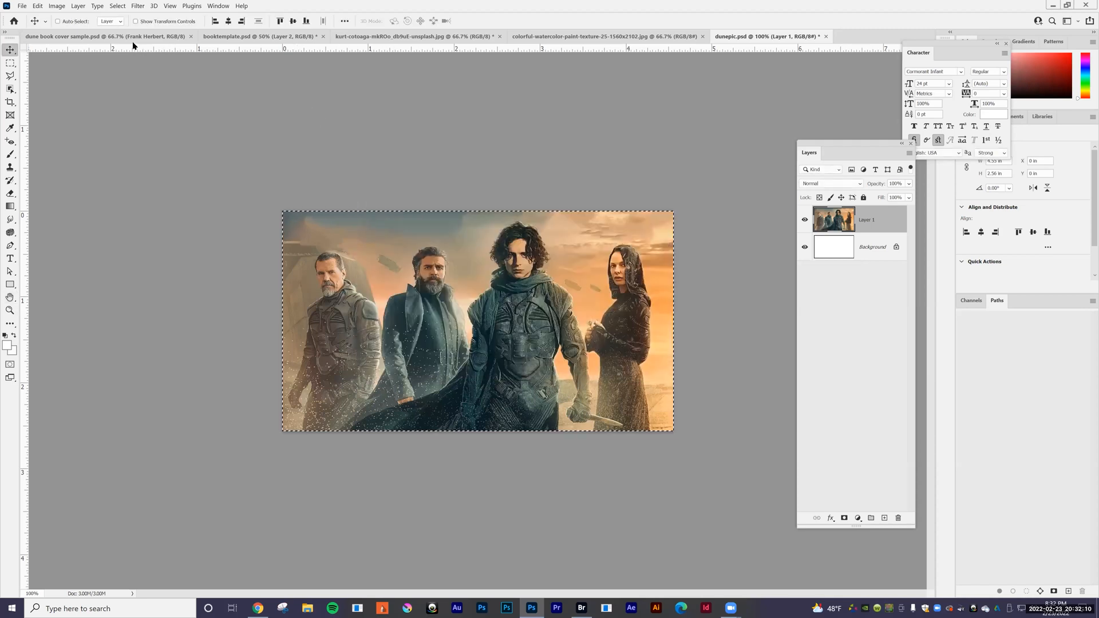
- In booktemplate.psd, move the pasted photo onto the front cover between the large DUNE title and the author line
drag(336, 42, 406, 264)
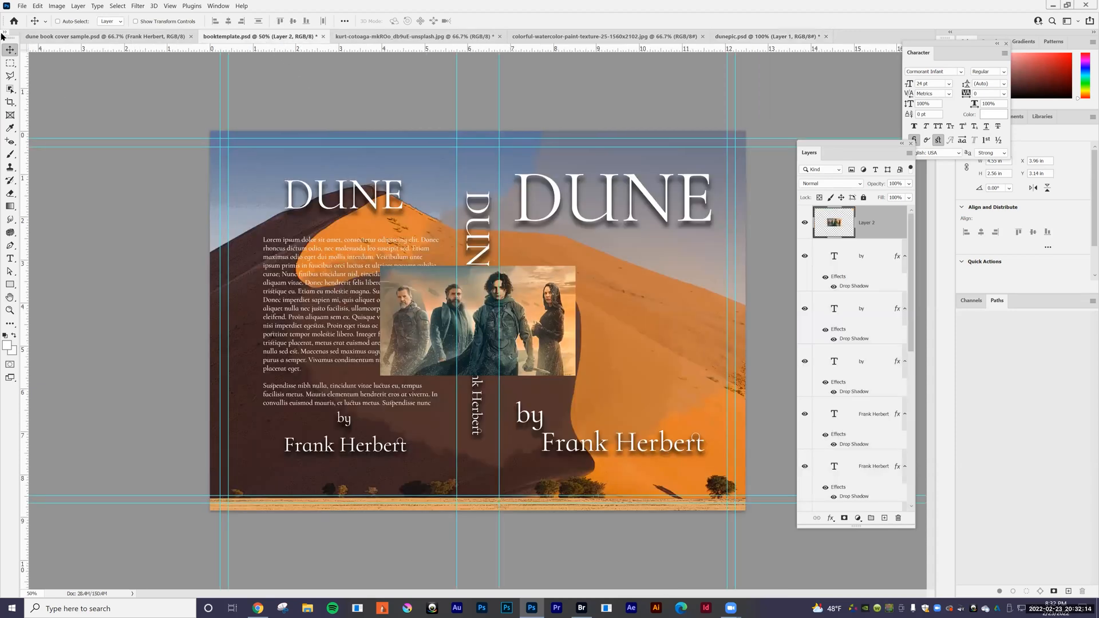
drag(533, 325, 666, 333)
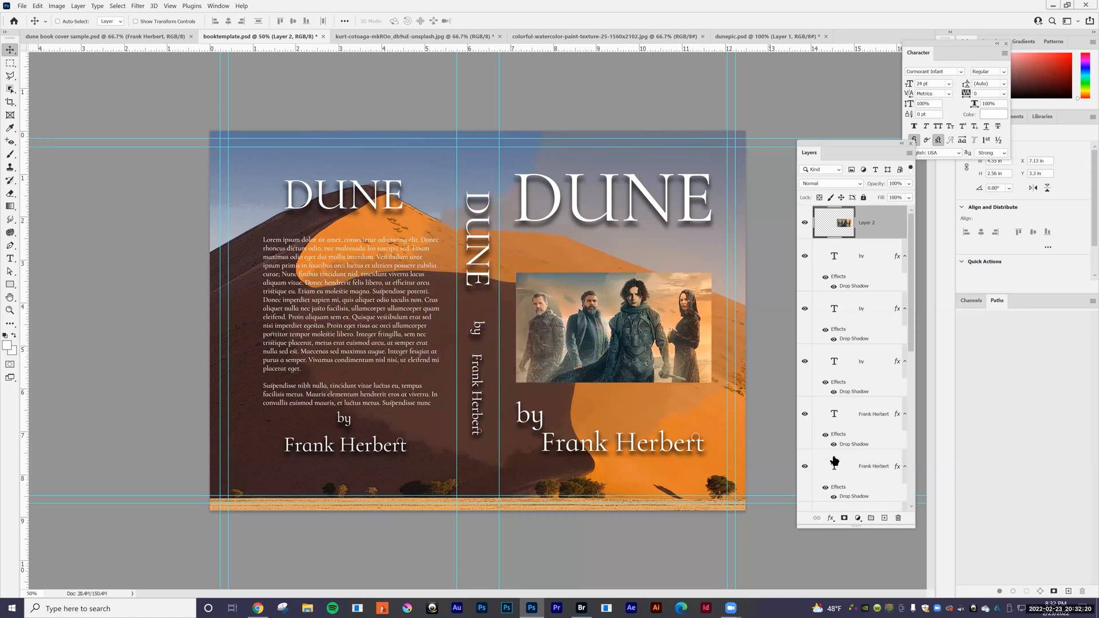
- Add a drop shadow with 28 px distance and 23% spread to the photo, and move the photo slightly up
click(831, 520)
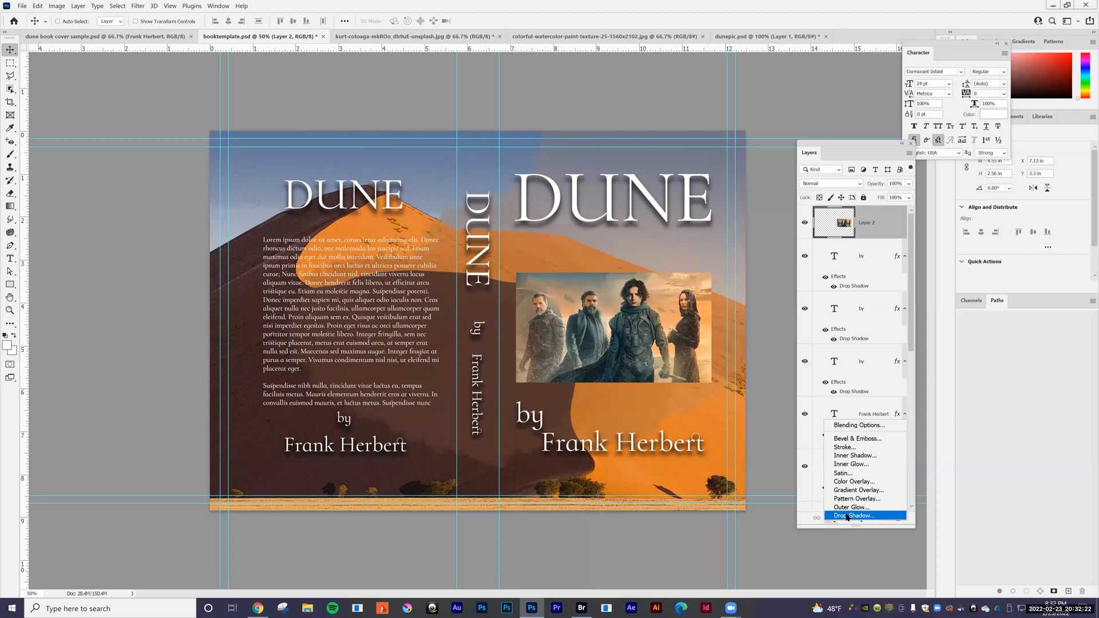
click(849, 516)
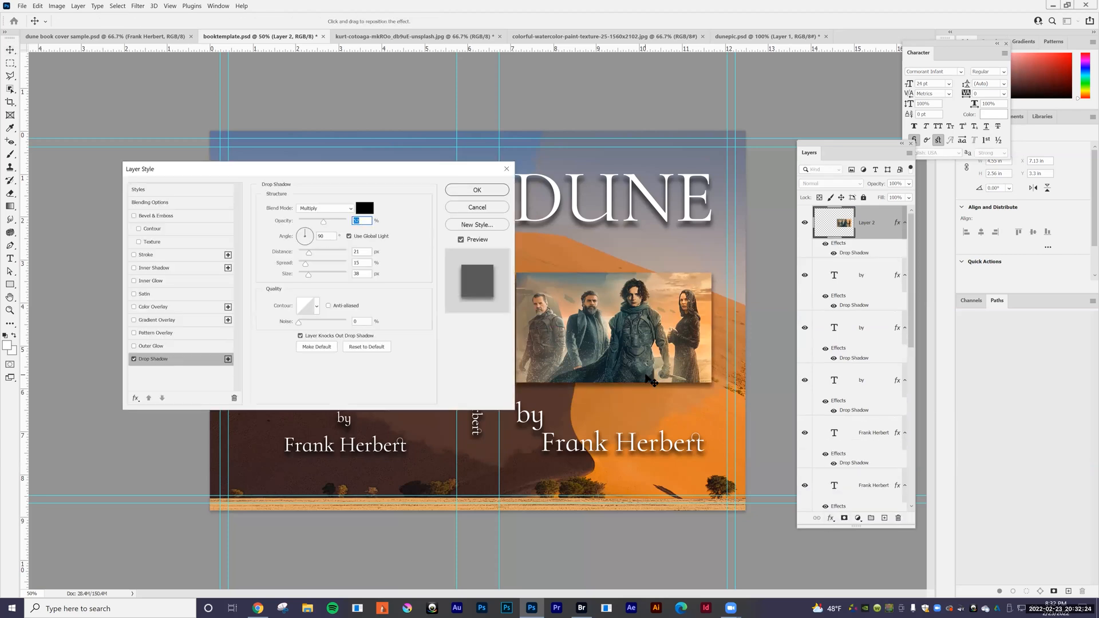
drag(310, 253, 309, 263)
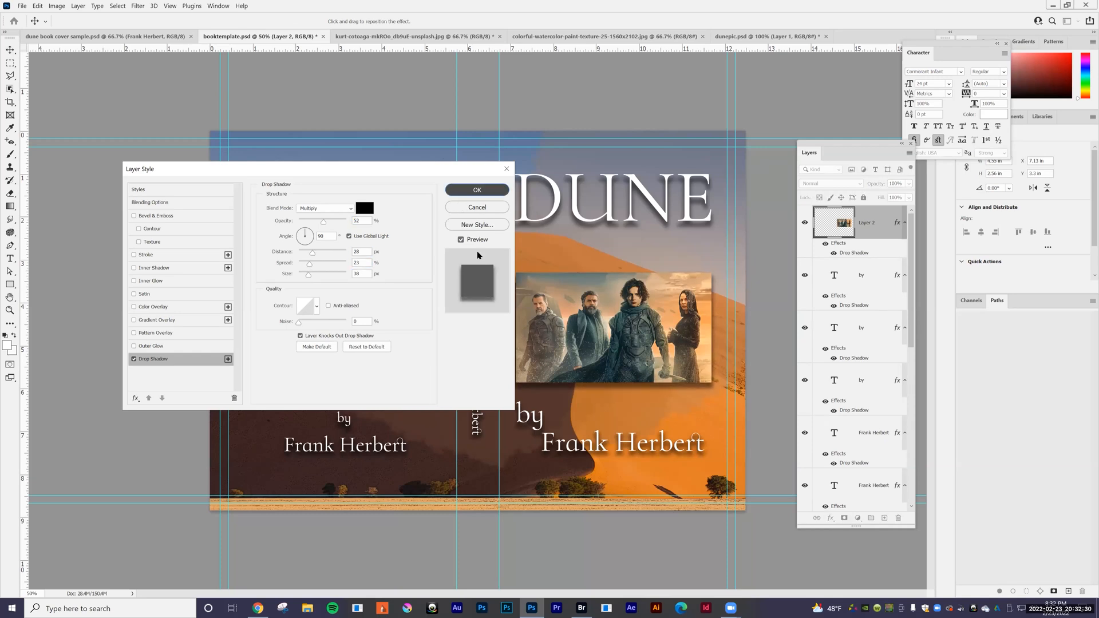
click(464, 191)
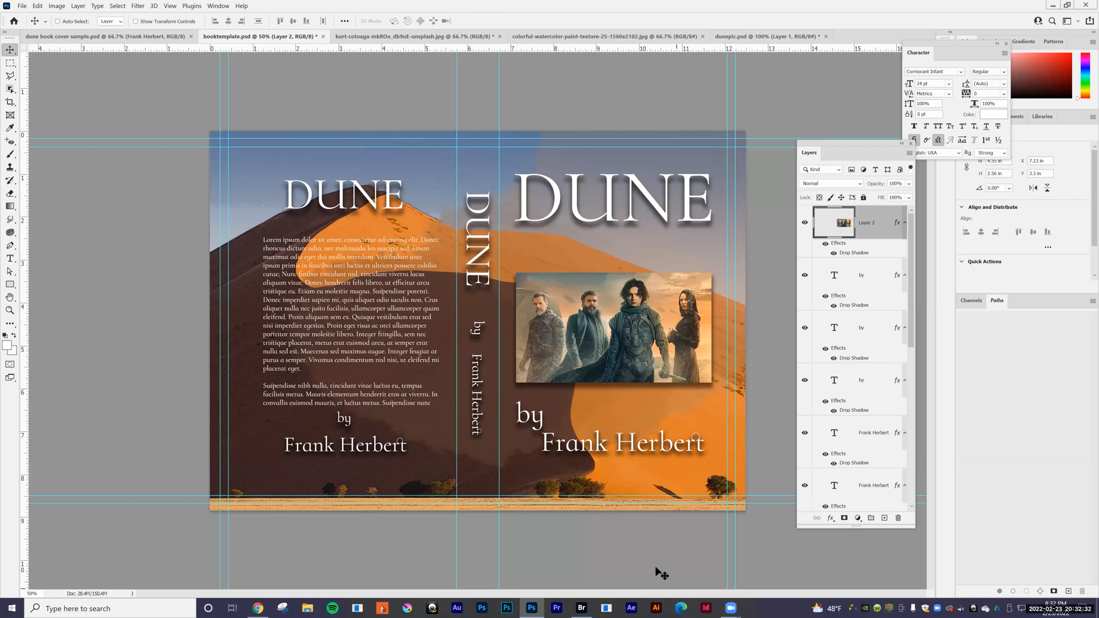
drag(625, 355, 625, 348)
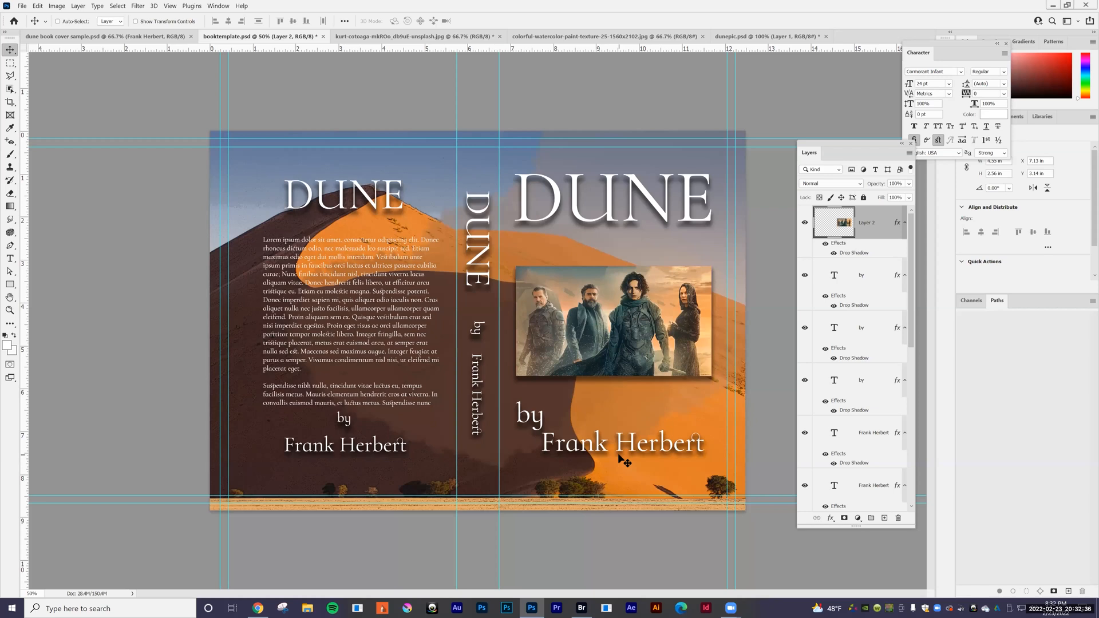
- Set up the Rectangle tool to draw a shape with no fill and a white stroke
click(9, 285)
click(45, 286)
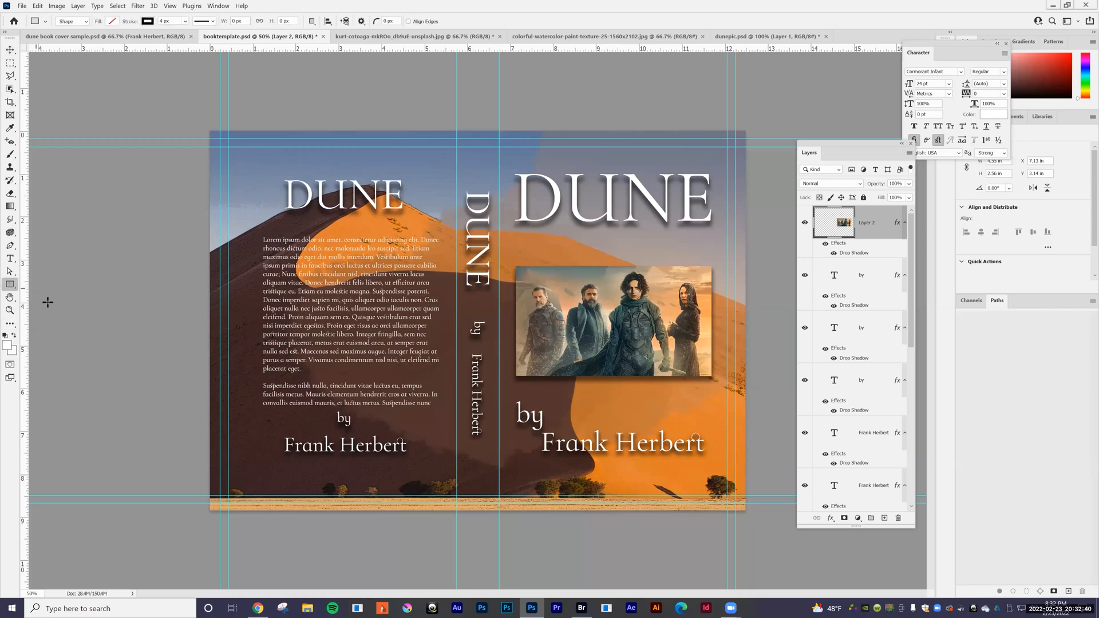
click(111, 23)
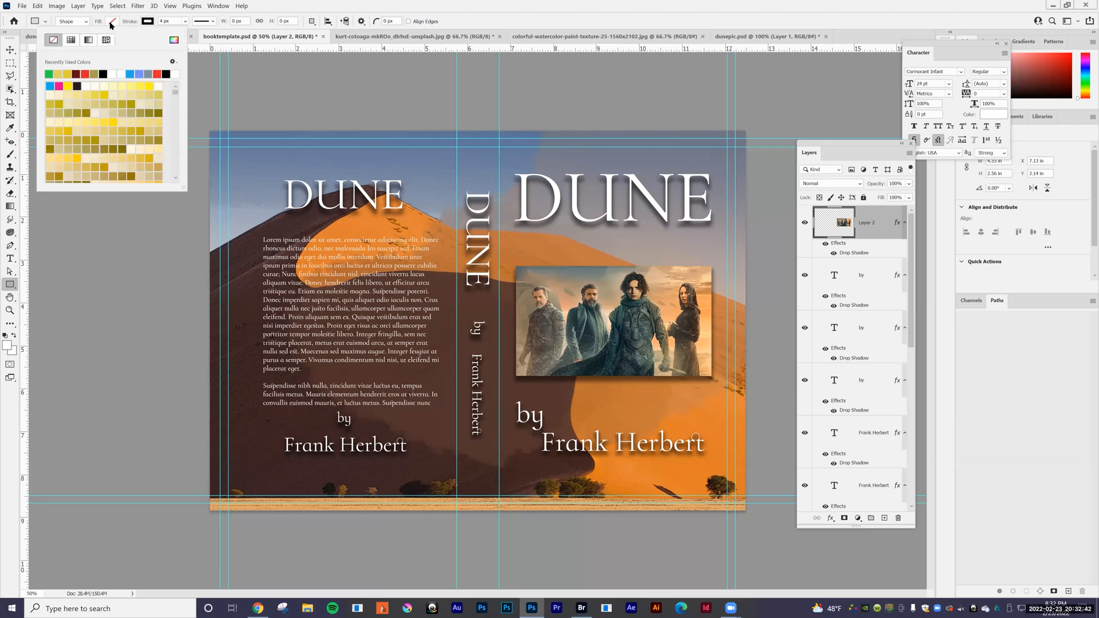
click(146, 23)
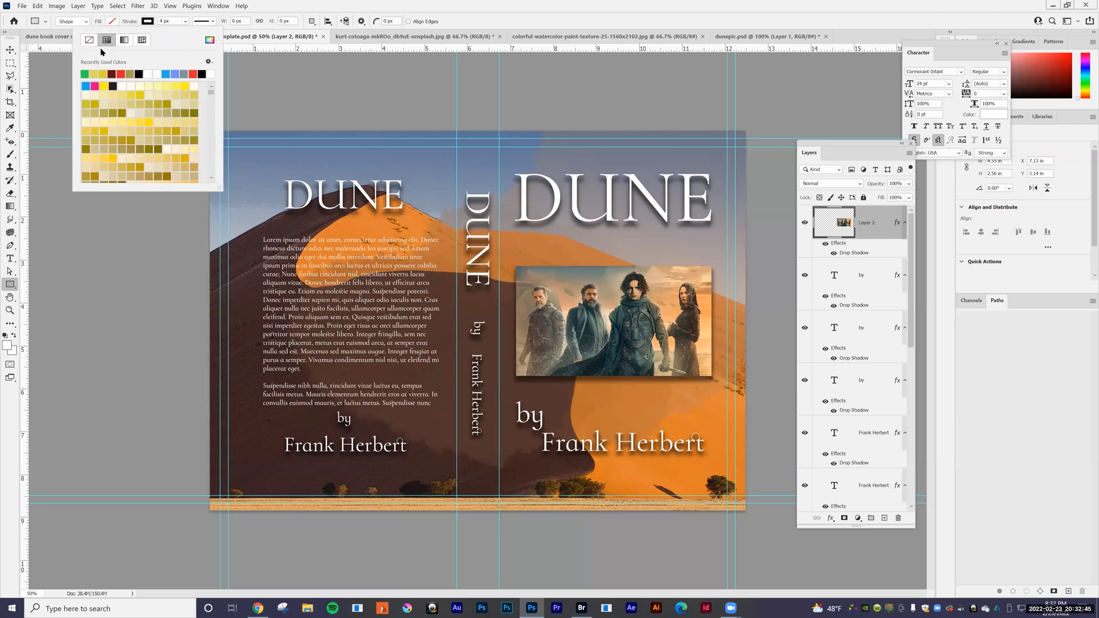
click(147, 74)
click(242, 6)
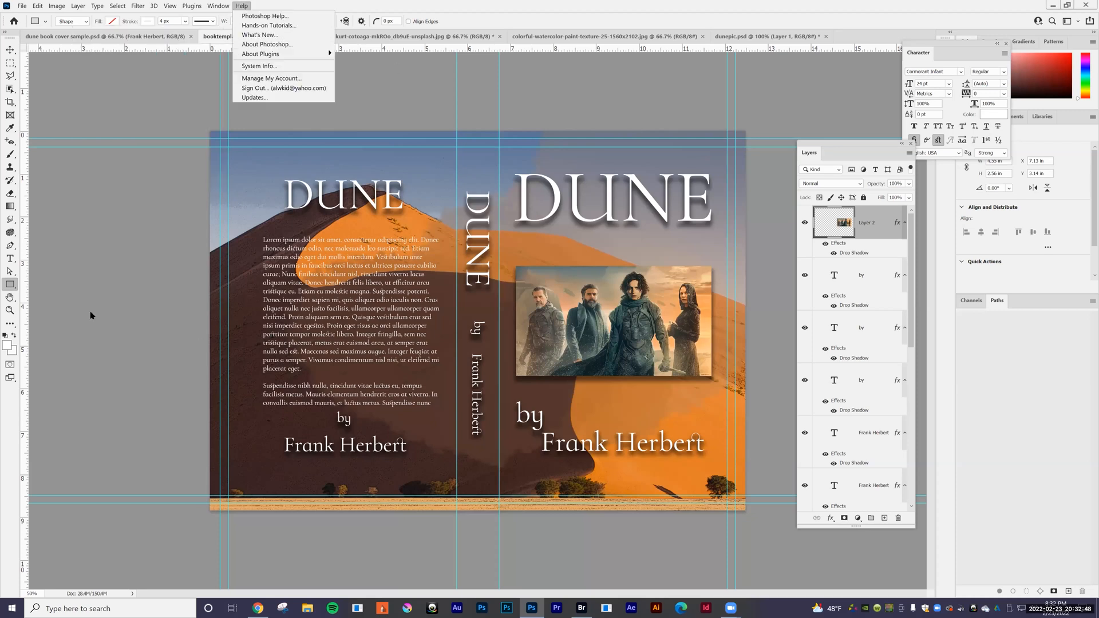
- Draw a rectangular outline of about 1292 by 685 px just inside the edges of the front-cover photo
click(10, 311)
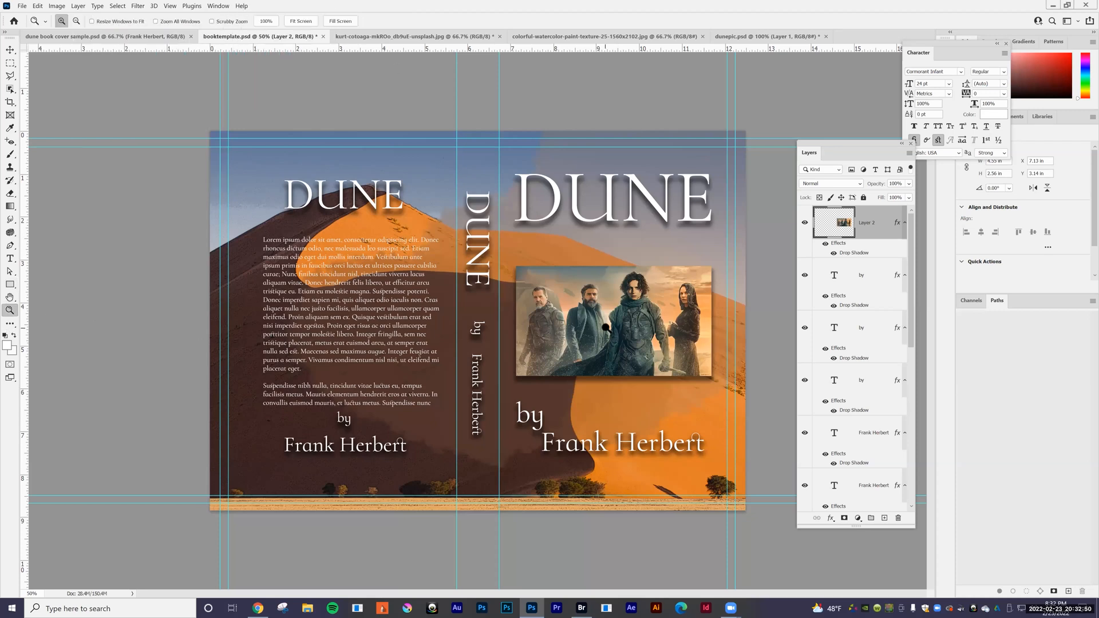
key(ctrl+plus)
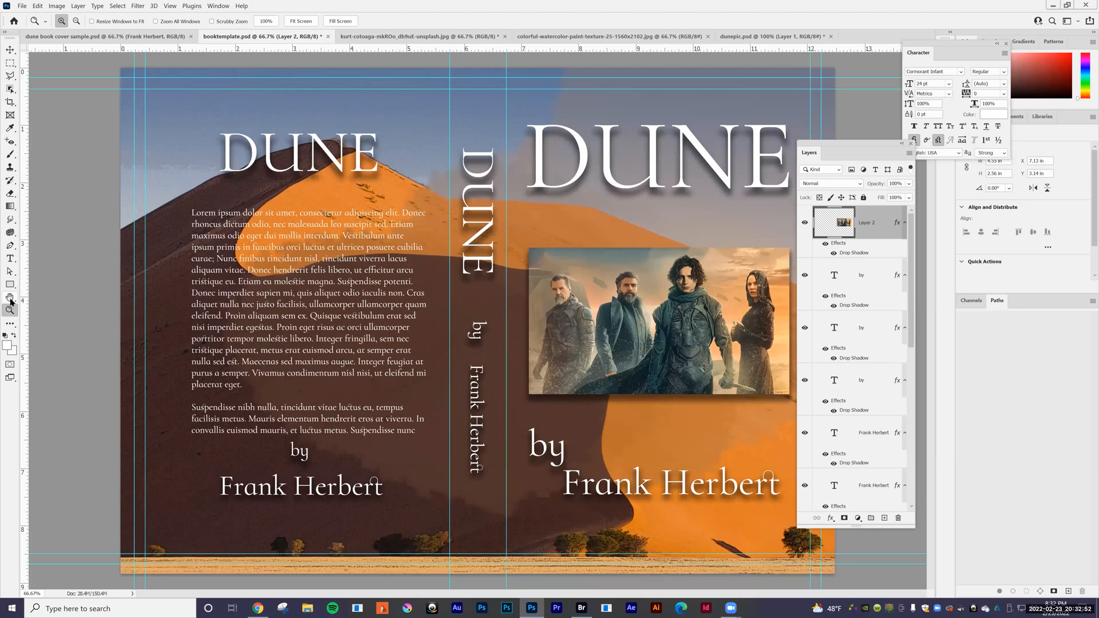
key(h)
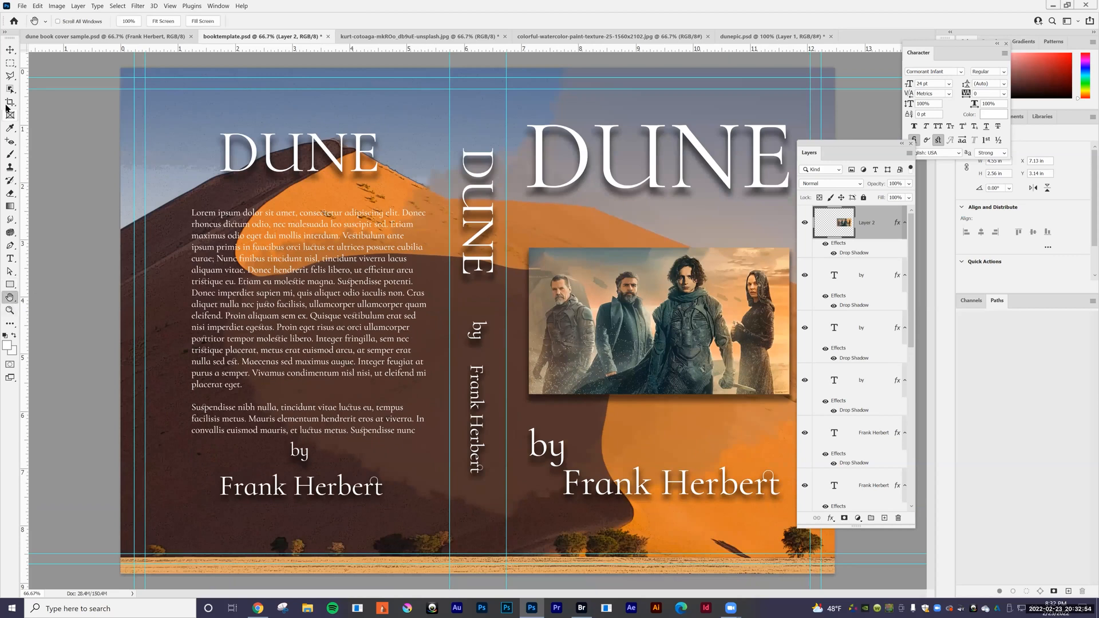
click(11, 285)
drag(541, 260, 783, 386)
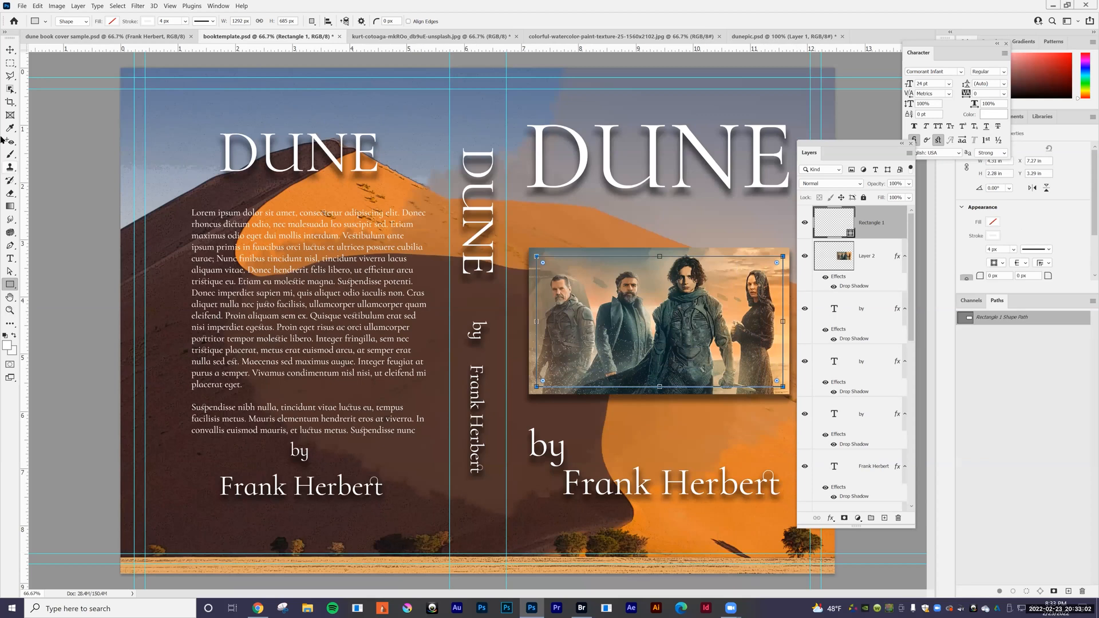
click(10, 51)
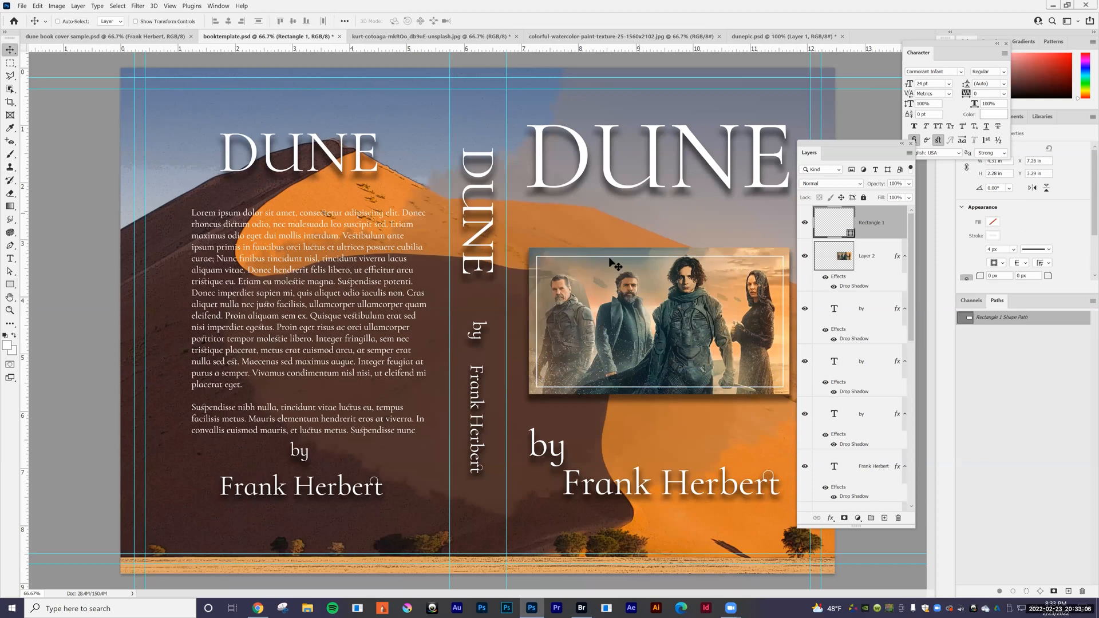
- Fit the whole book cover on screen and hide the panels to examine the layout
click(170, 5)
click(199, 115)
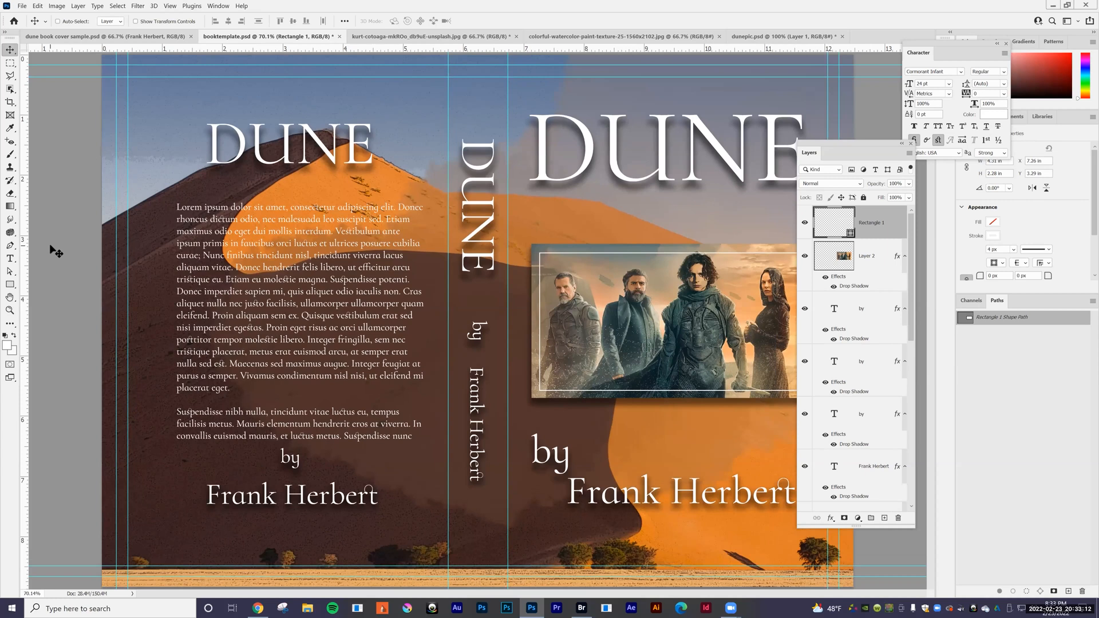
key(Tab)
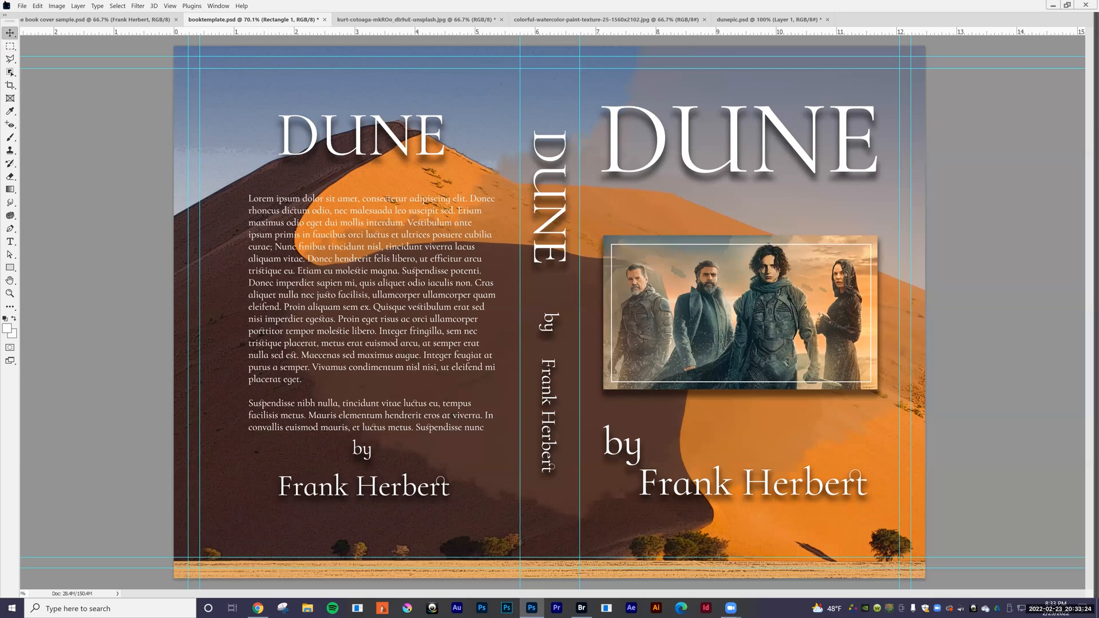
- Hide the guides and other extras to examine the clean cover layout, and show them again
key(Tab)
click(171, 7)
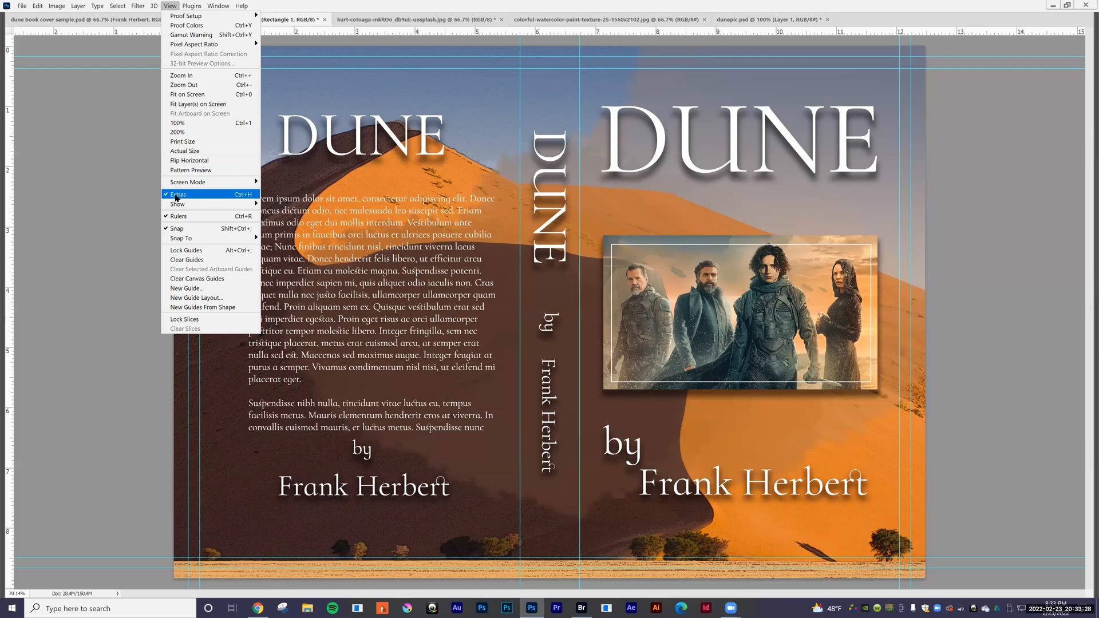
click(177, 195)
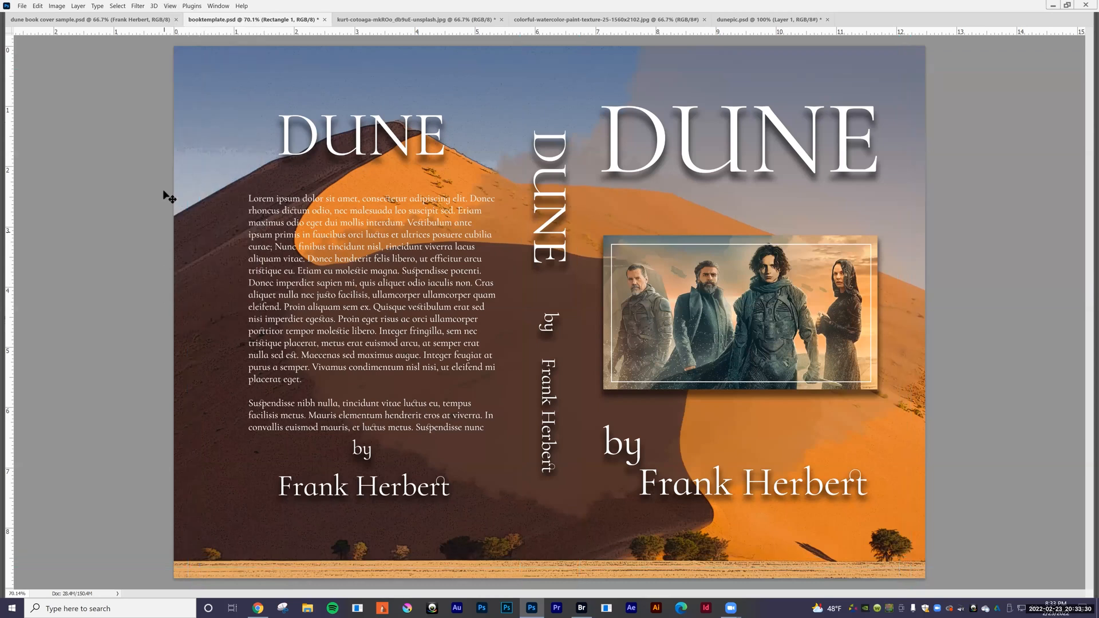
click(170, 6)
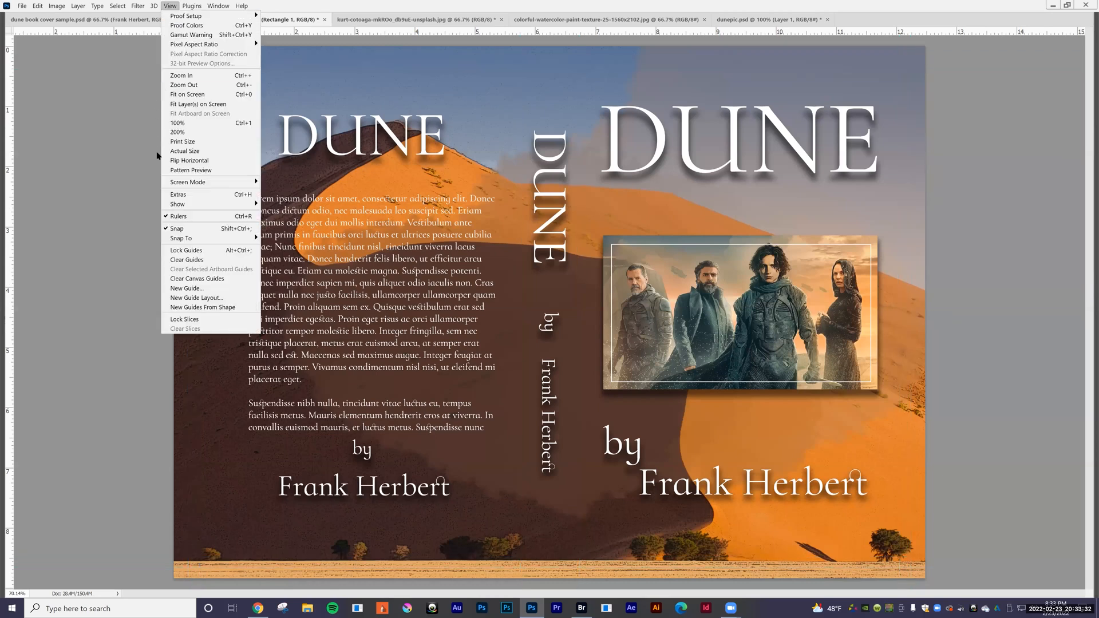
click(175, 196)
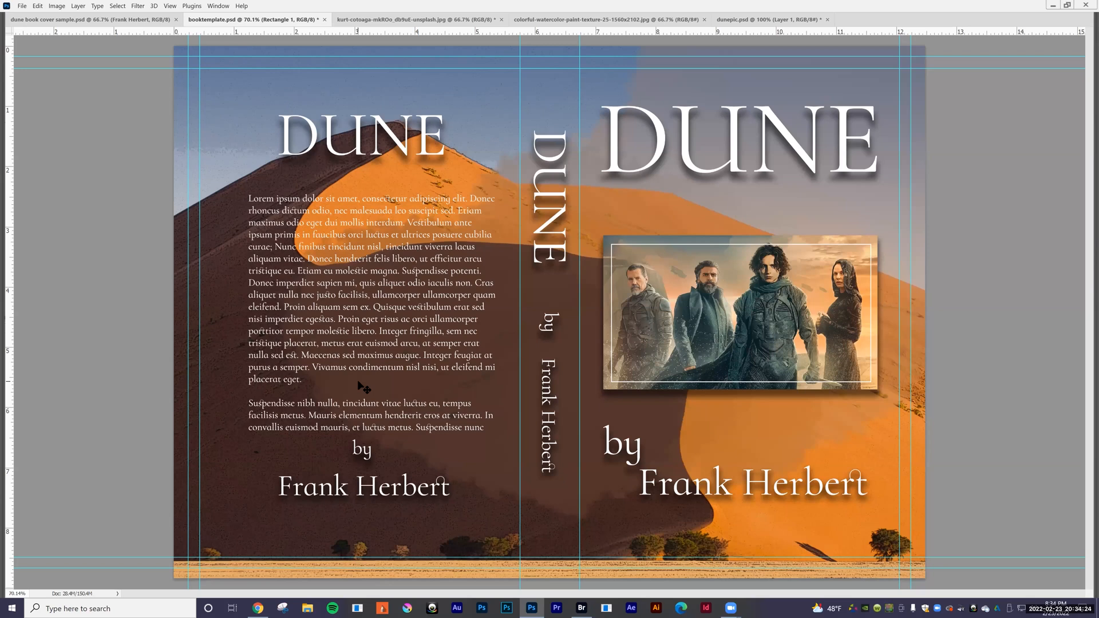
- Bring the panels back and save the layered cover as a new Photoshop file named booktemplate_dunebook.psd with maximum compatibility
key(Tab)
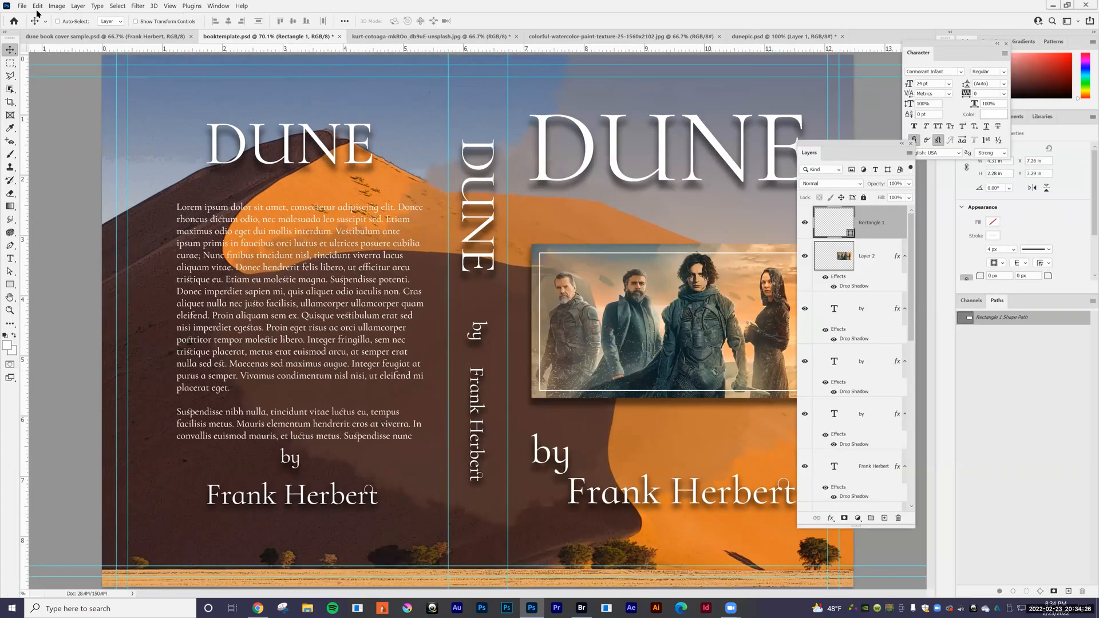
click(22, 6)
key(Escape)
key(ctrl+shift+s)
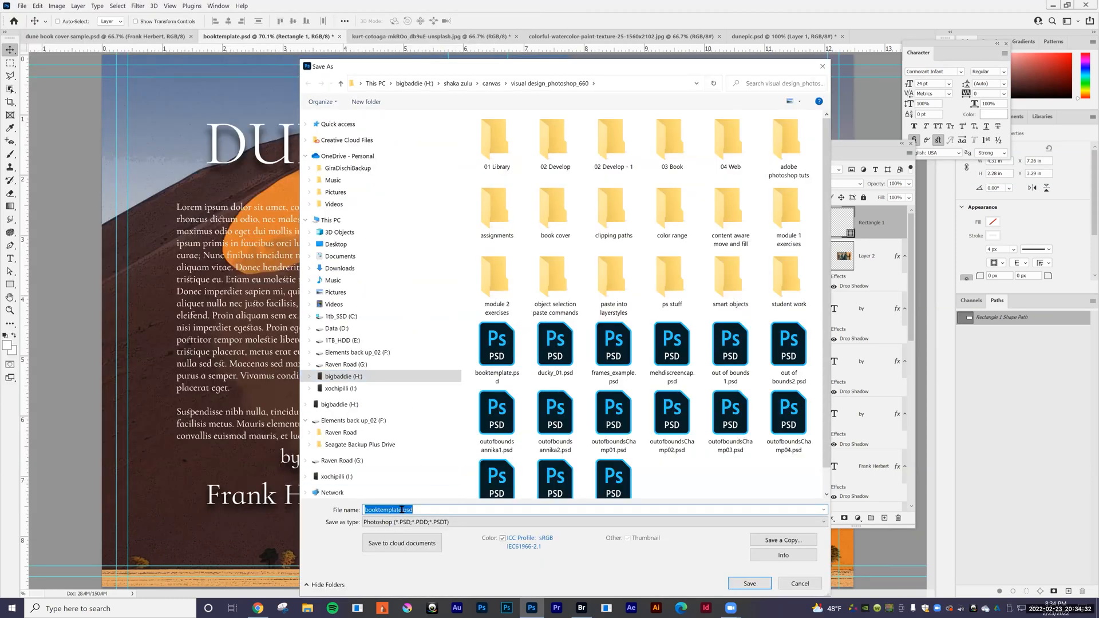
click(403, 510)
text(_dunebook)
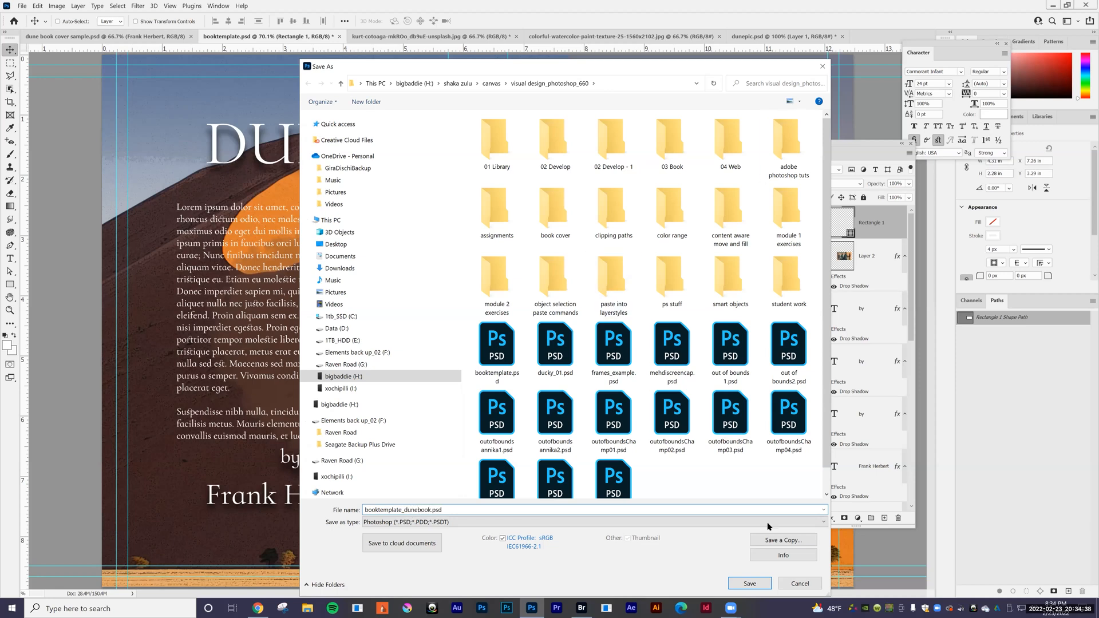
click(750, 586)
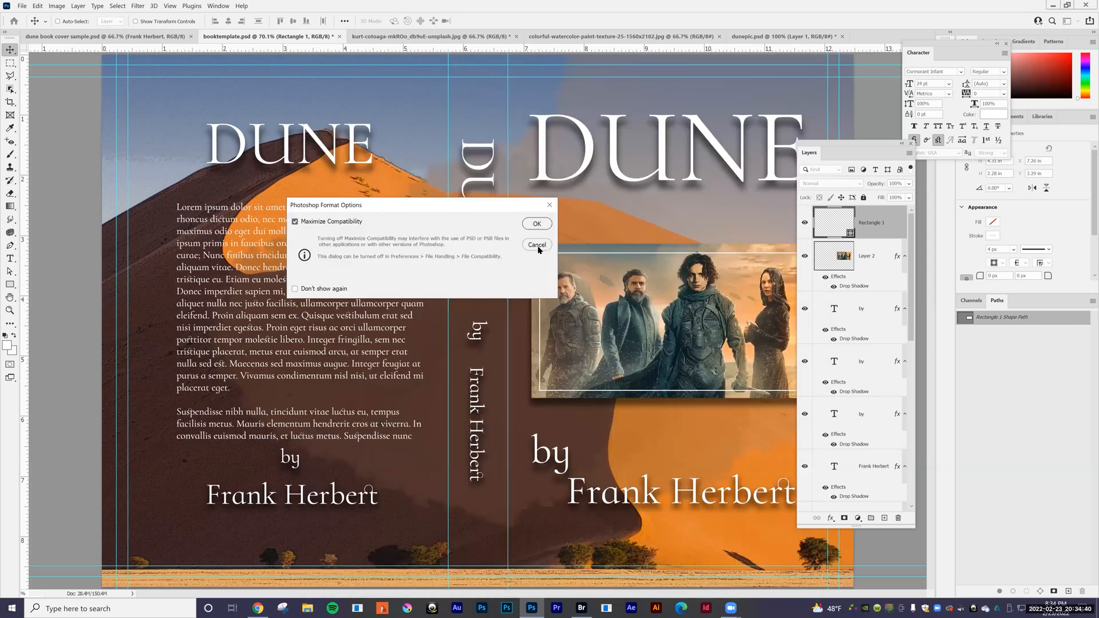
key(Return)
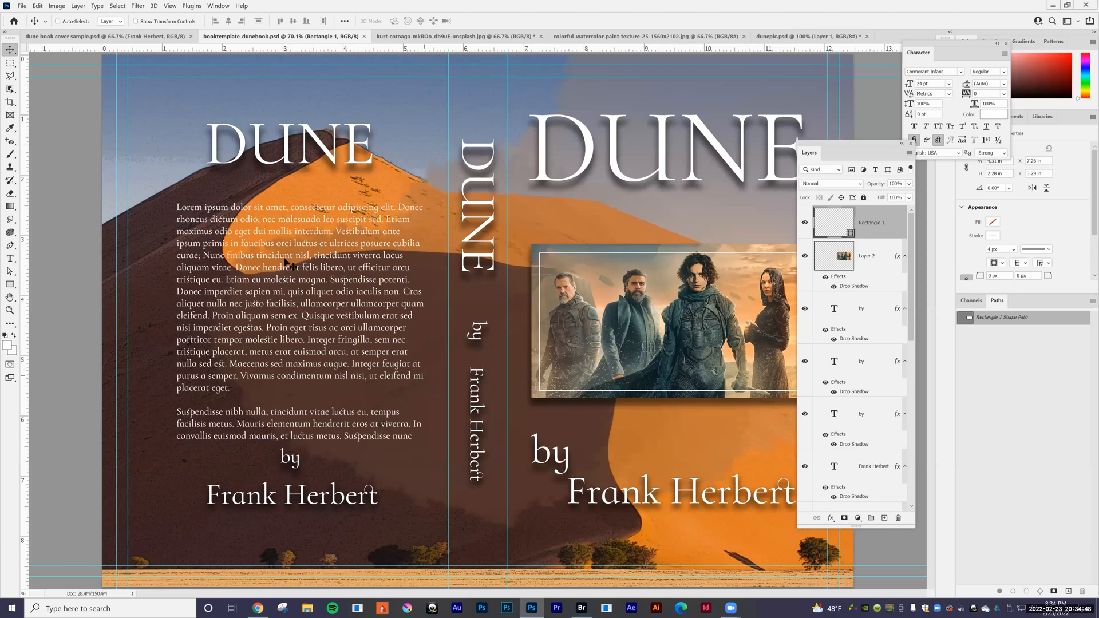
- Convert the document to CMYK Color mode, flattening the layers in the process
click(57, 7)
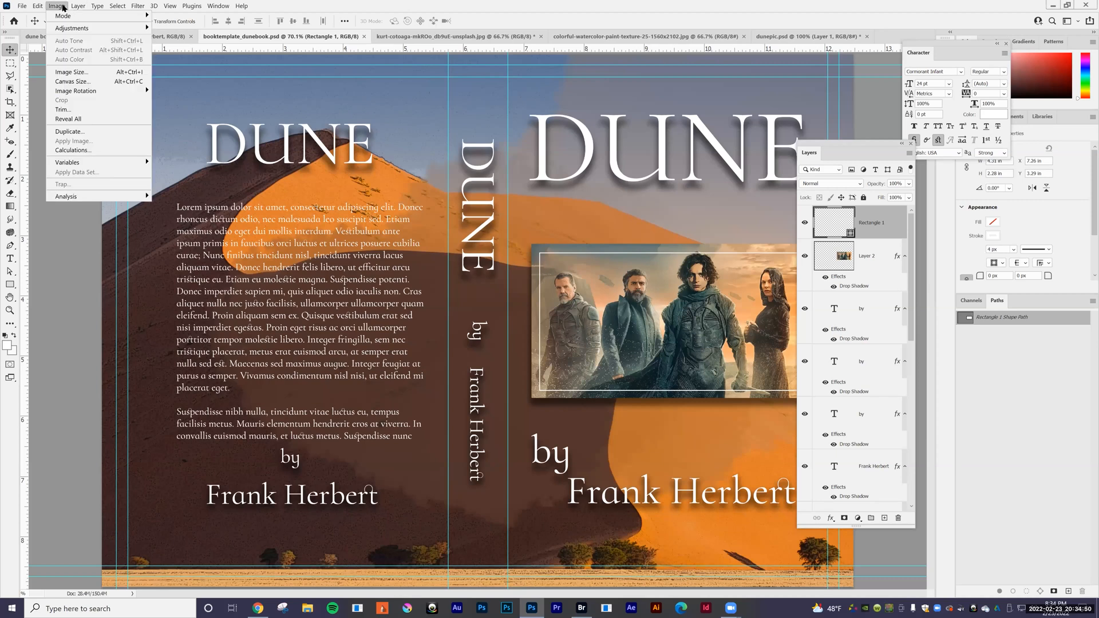
mouse_move(68, 15)
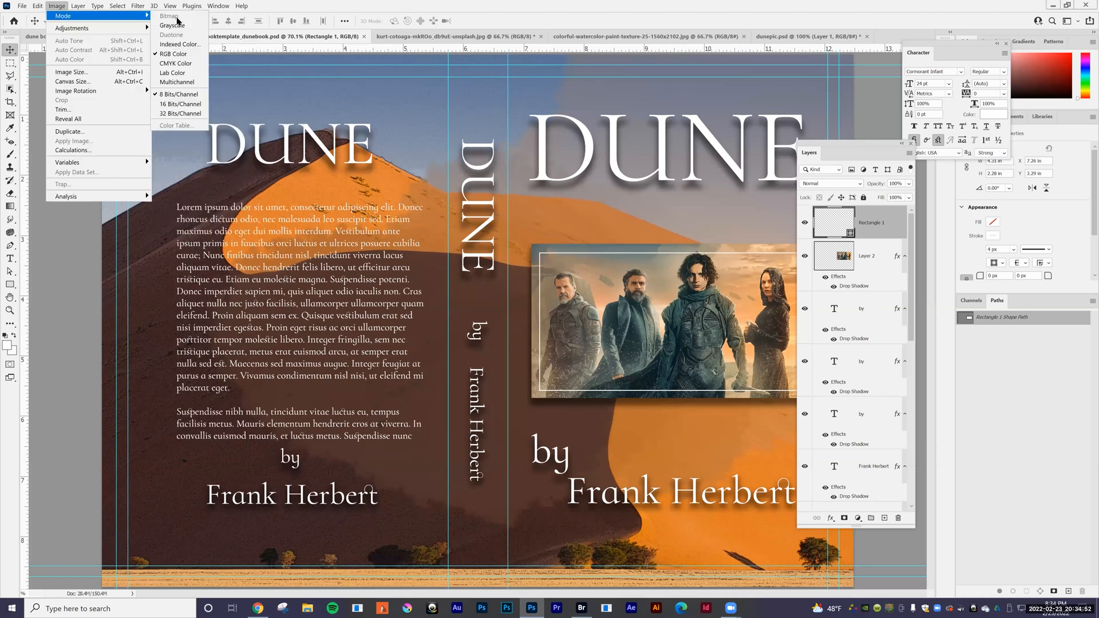
click(180, 62)
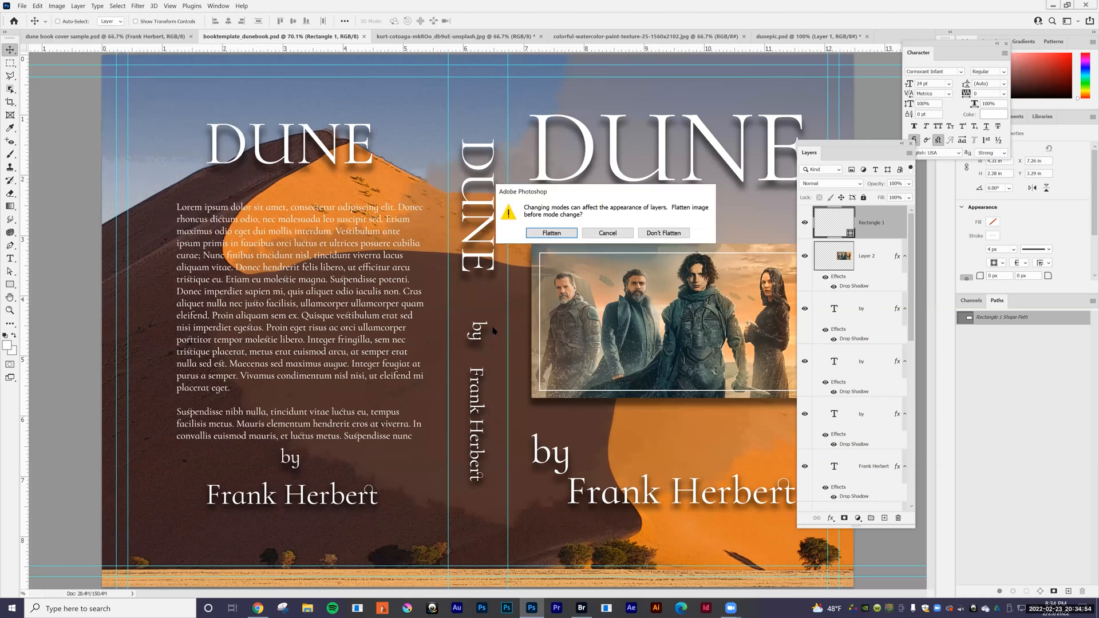
click(553, 233)
click(583, 248)
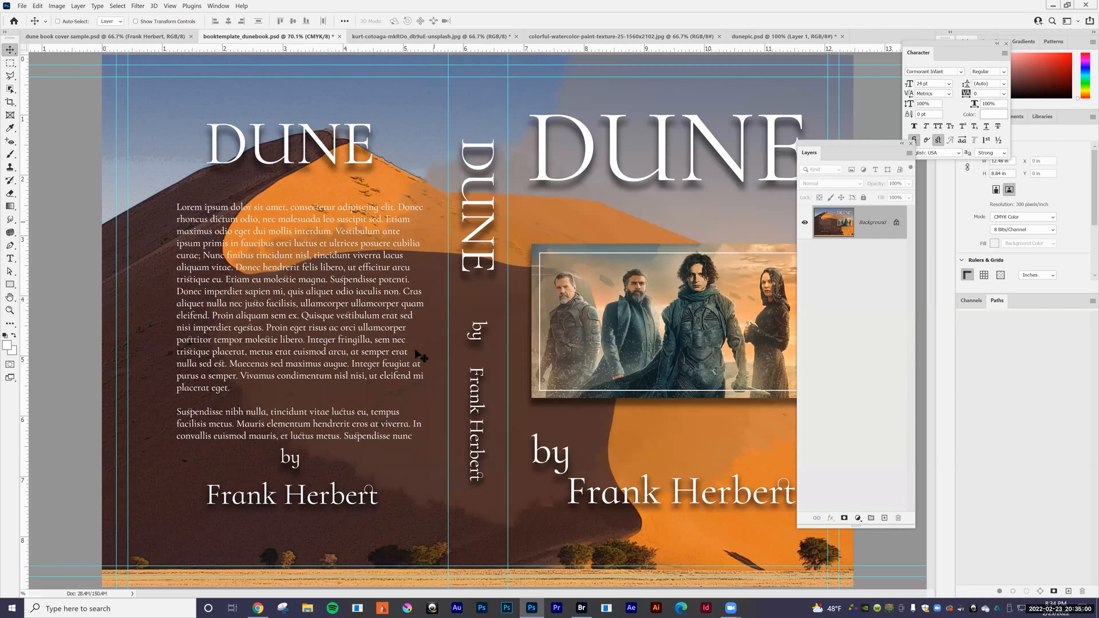
- Start saving the flattened cover as a Photoshop PDF named booktemplate_dunebook.pdf in the same folder
click(22, 7)
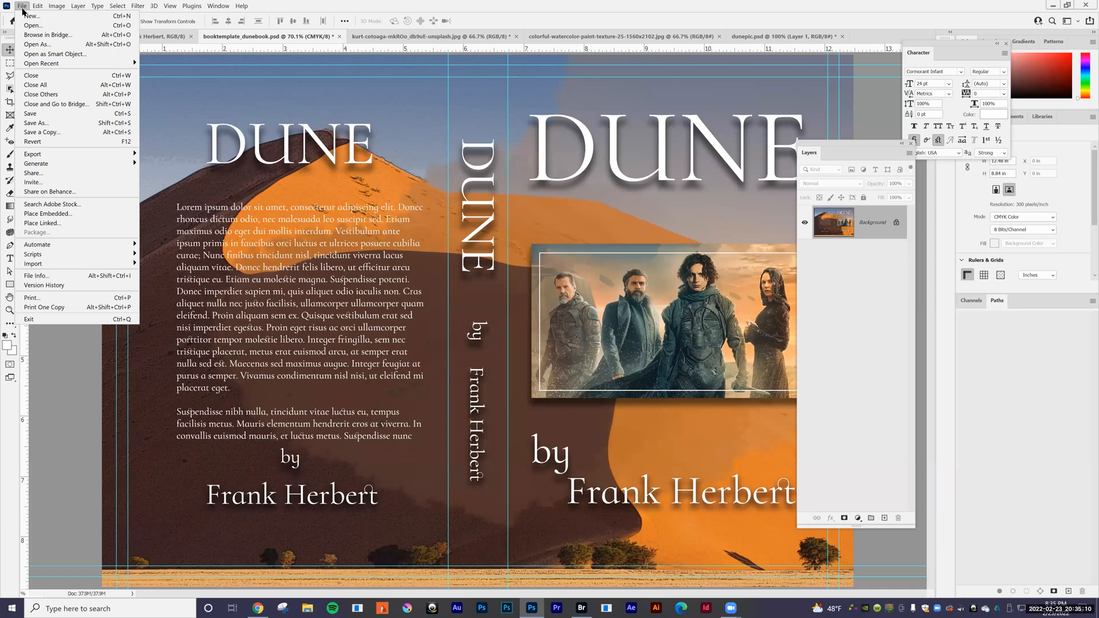
click(34, 123)
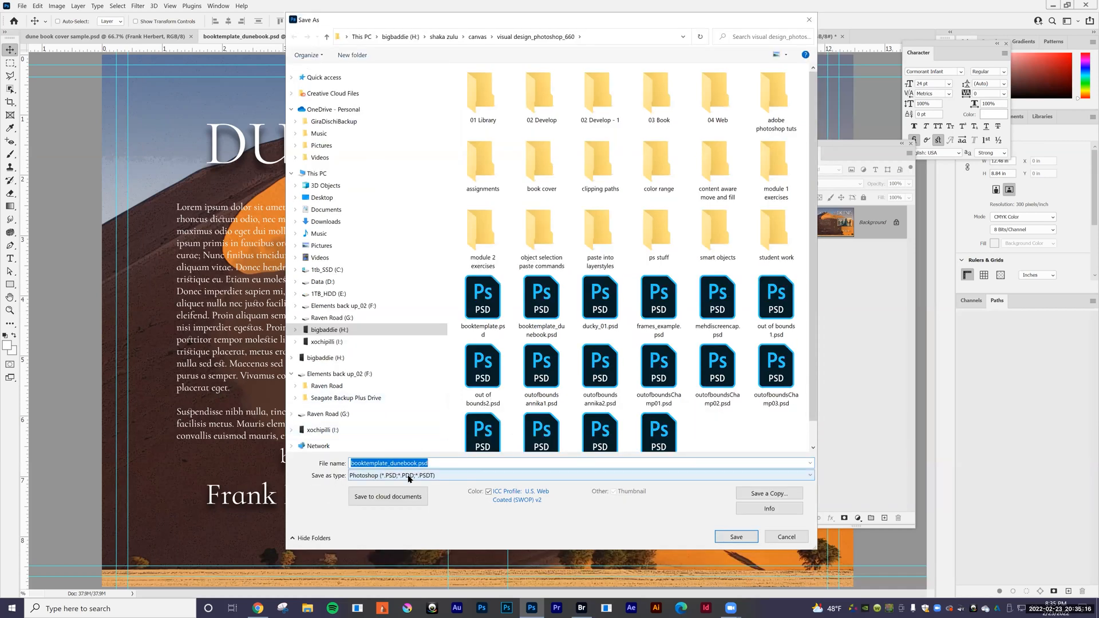
click(409, 477)
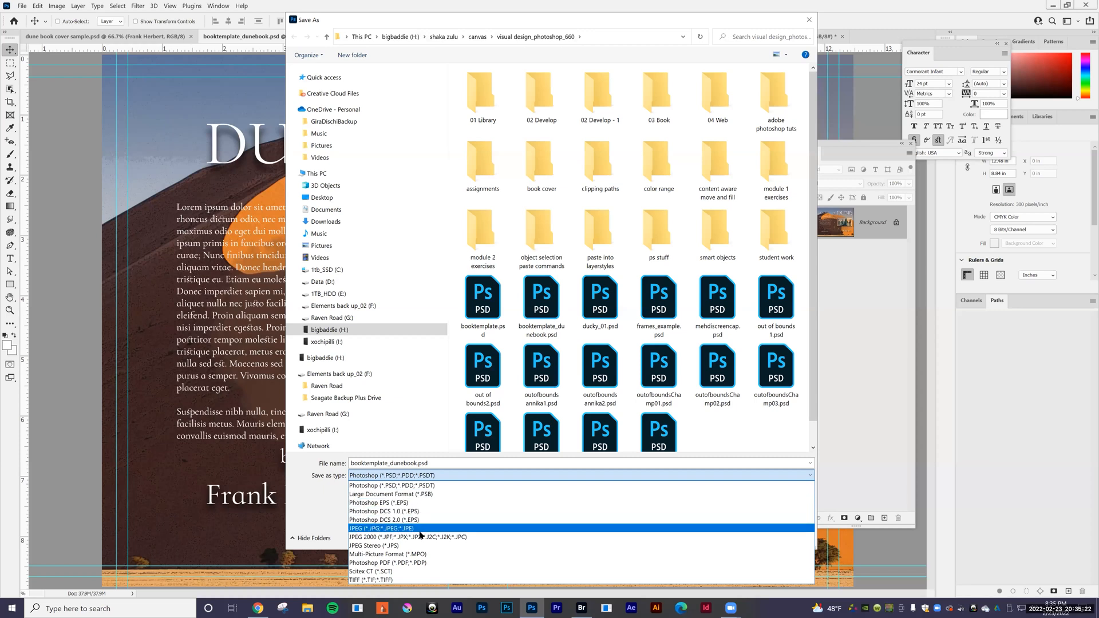
click(410, 563)
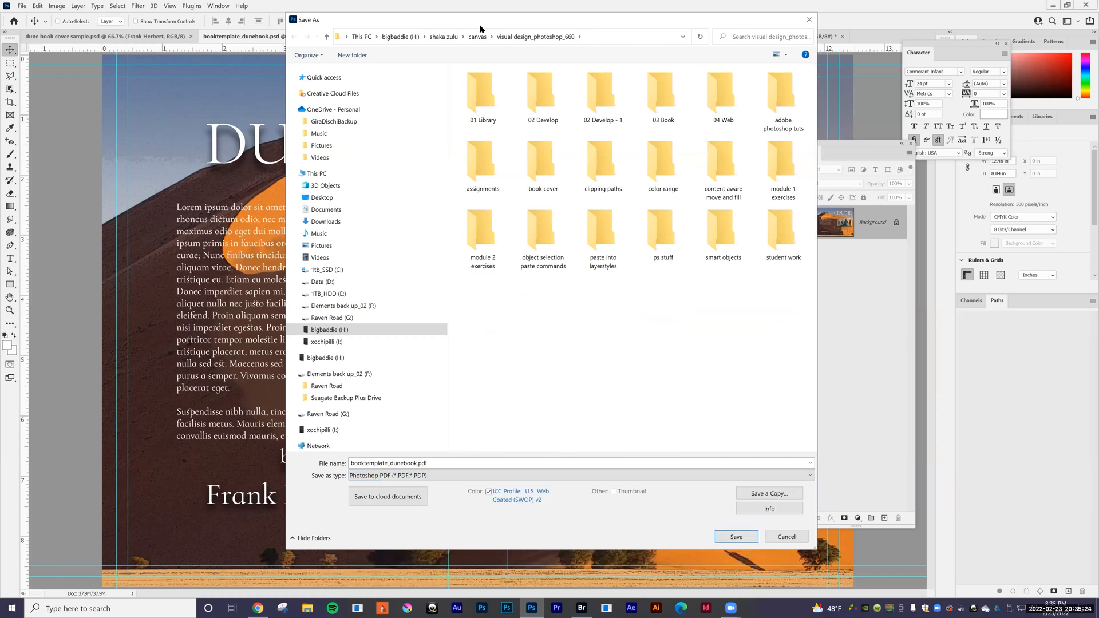
drag(478, 24, 452, 11)
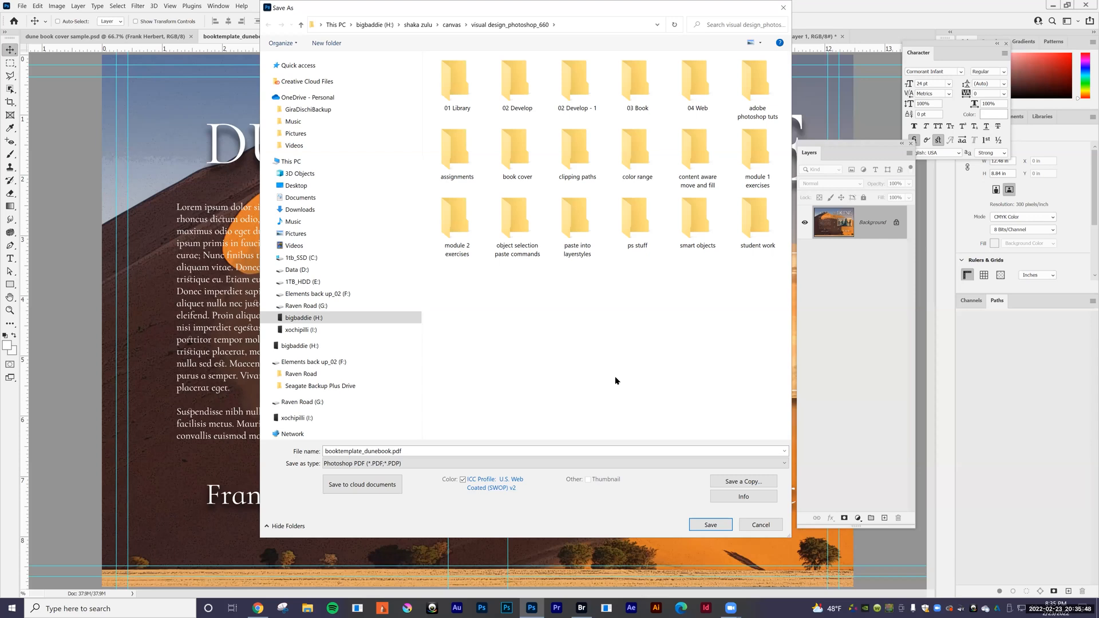
click(712, 524)
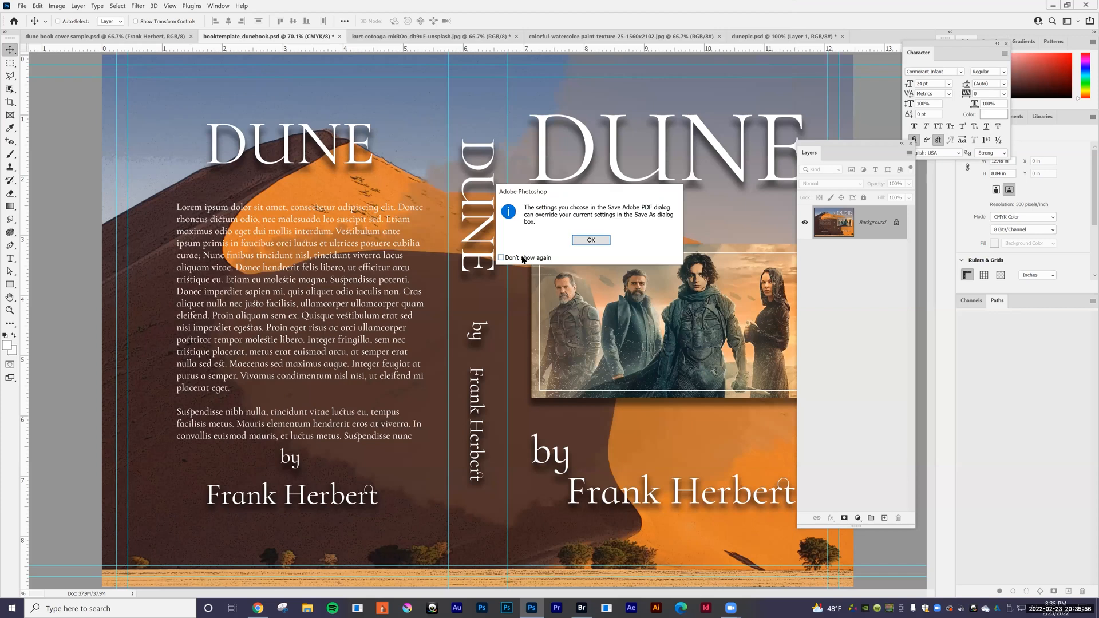
click(590, 241)
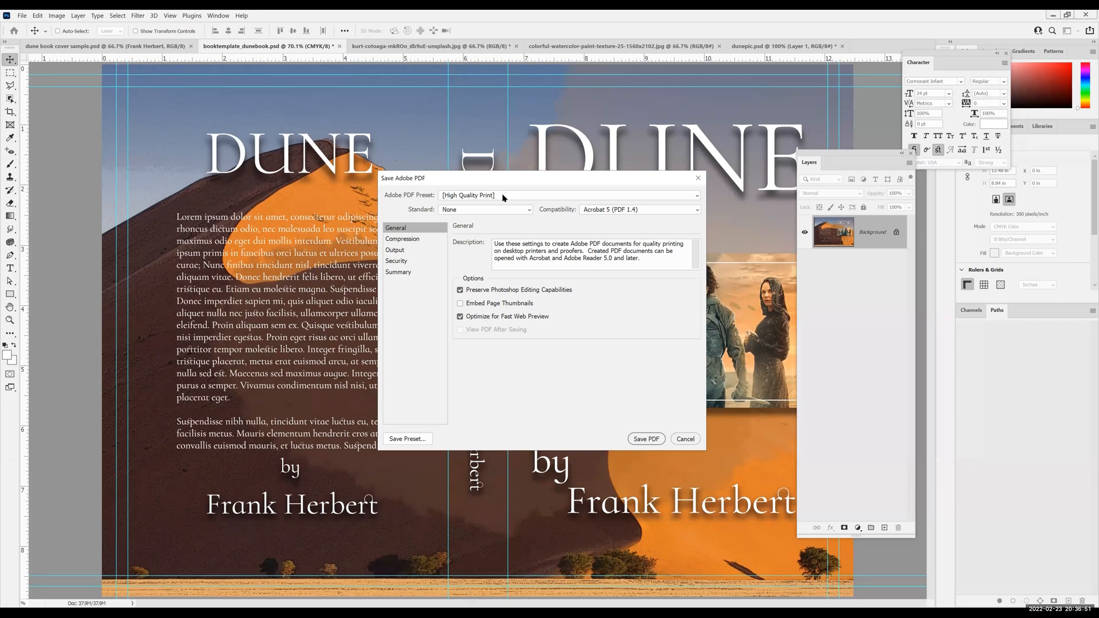
- Try the Smallest File Size and High Quality Print presets for the PDF
click(509, 185)
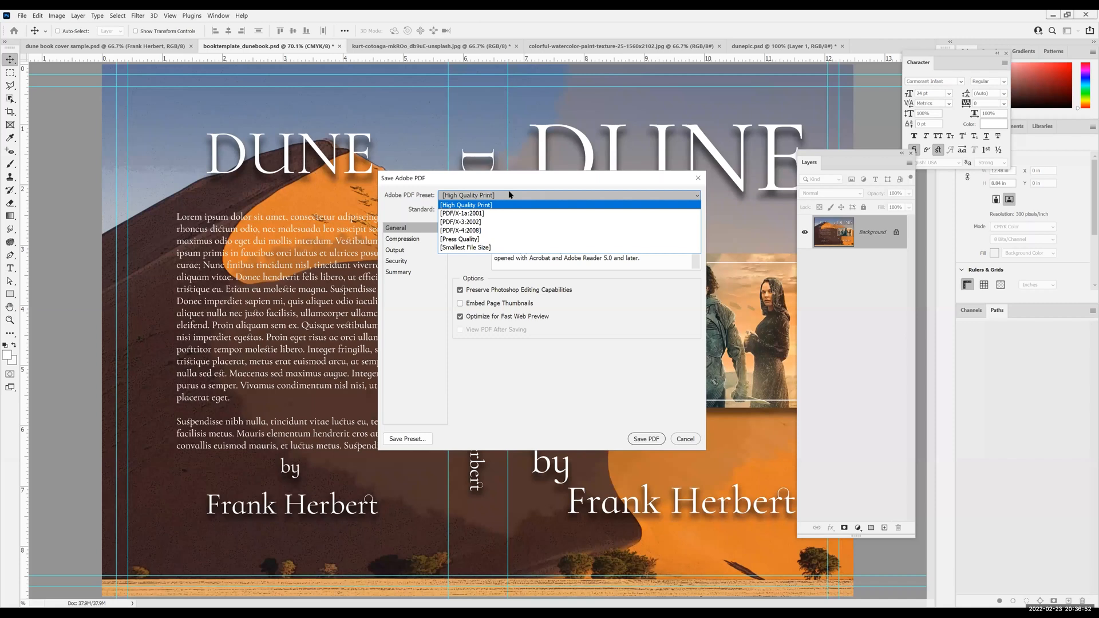
click(476, 248)
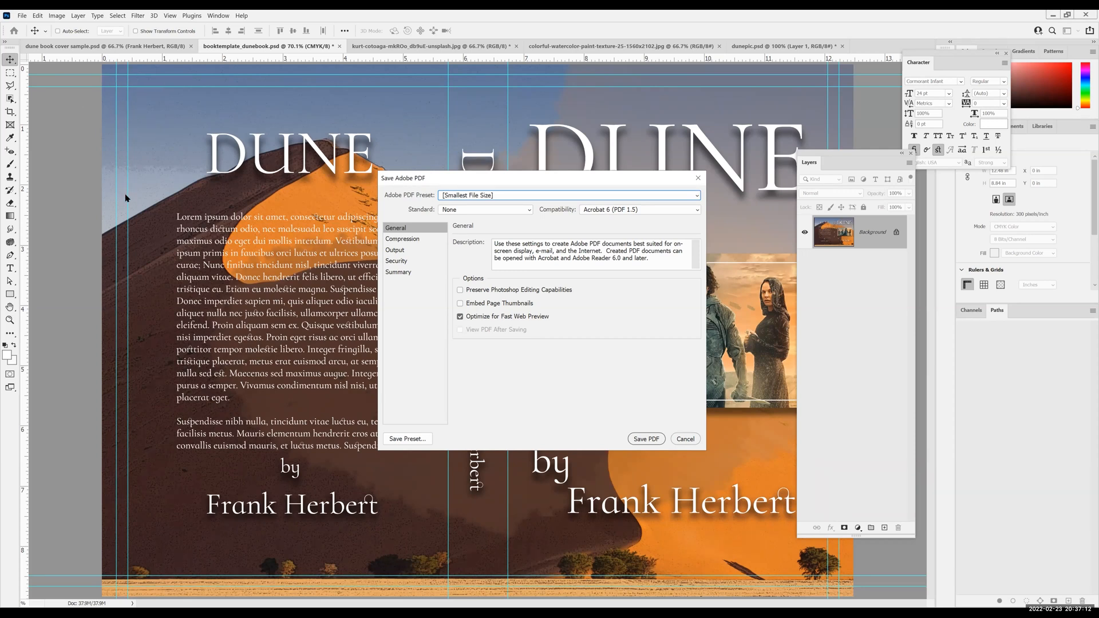
click(488, 195)
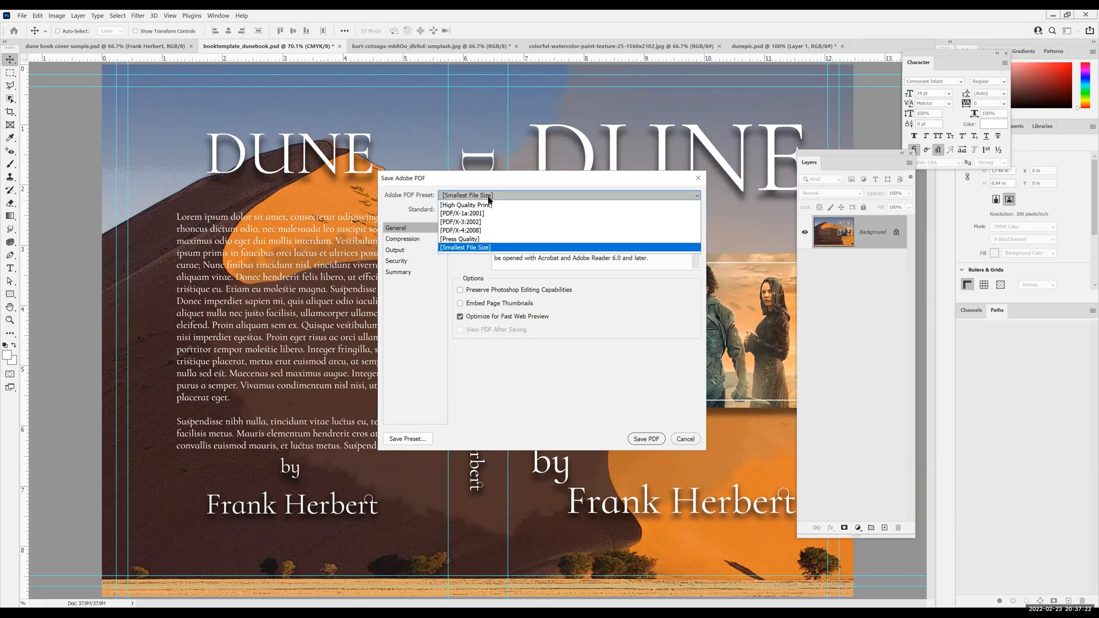
click(490, 205)
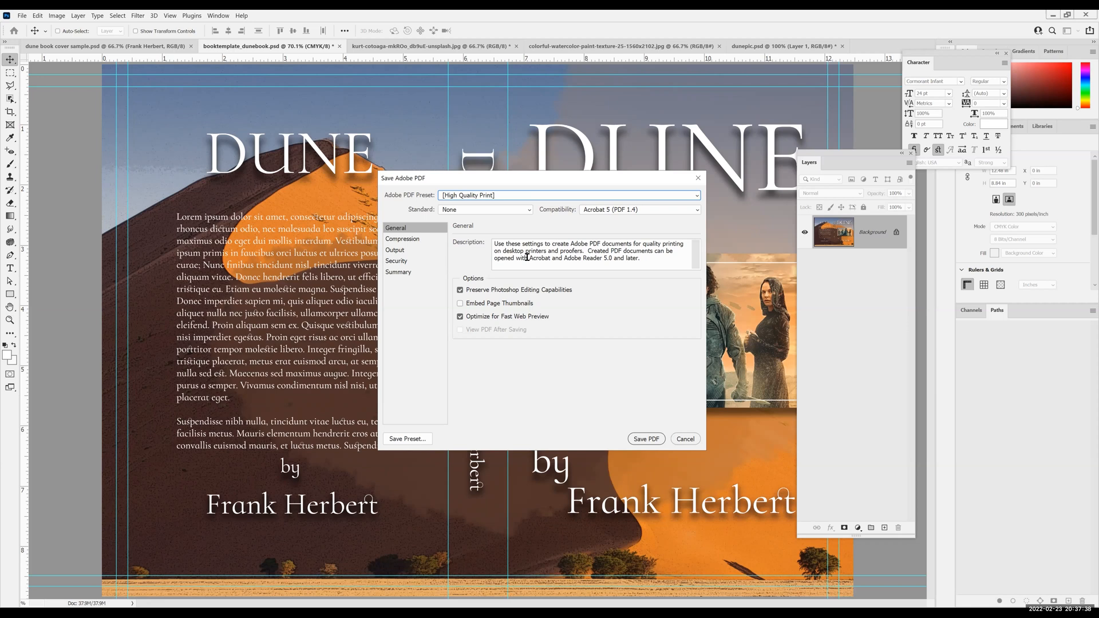
- Set the Adobe PDF preset to Press Quality and review its general, compression, output, security and summary settings
click(498, 195)
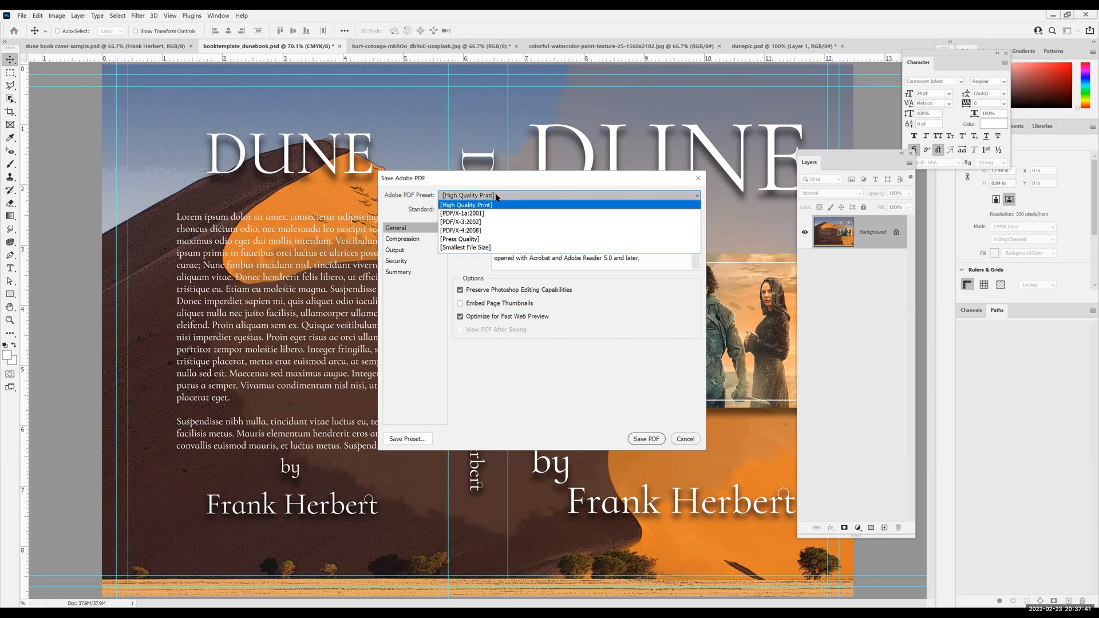
click(484, 239)
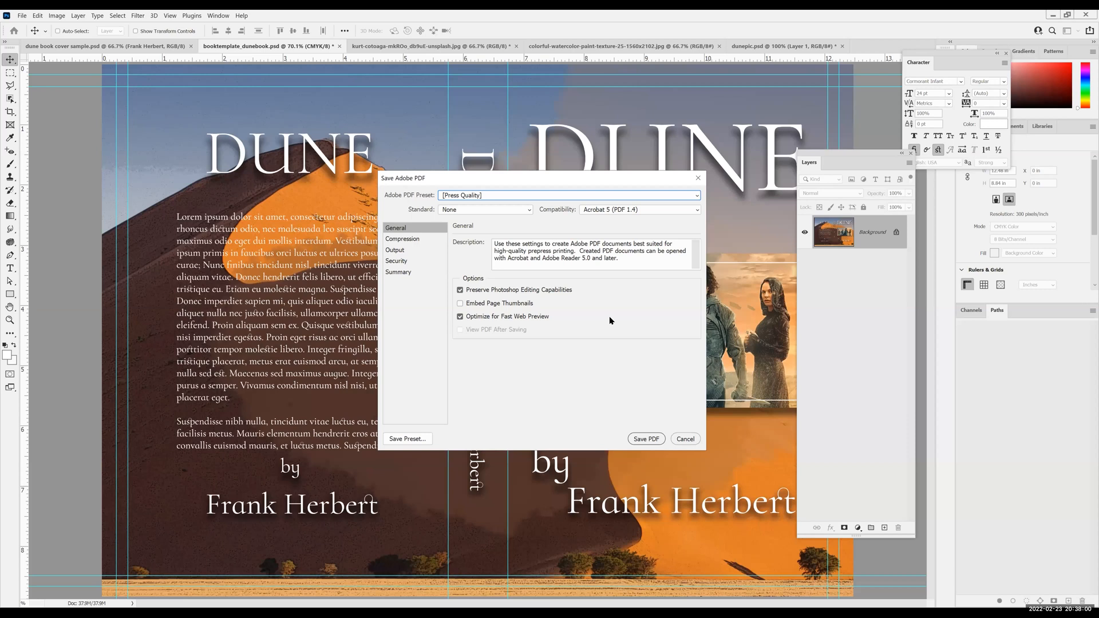
click(404, 241)
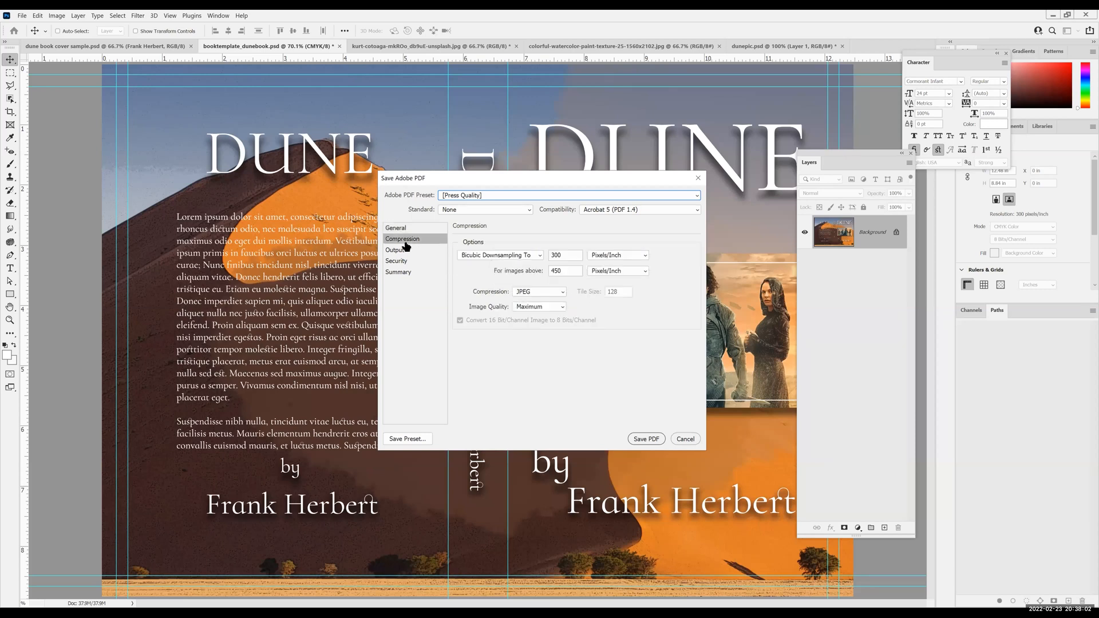
click(402, 260)
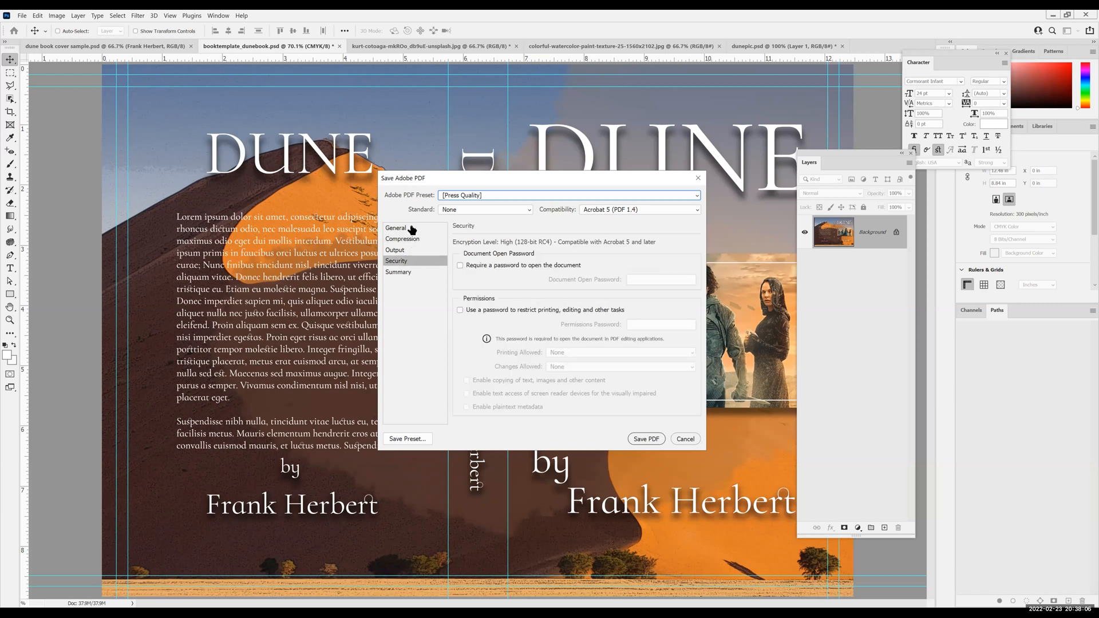
click(403, 228)
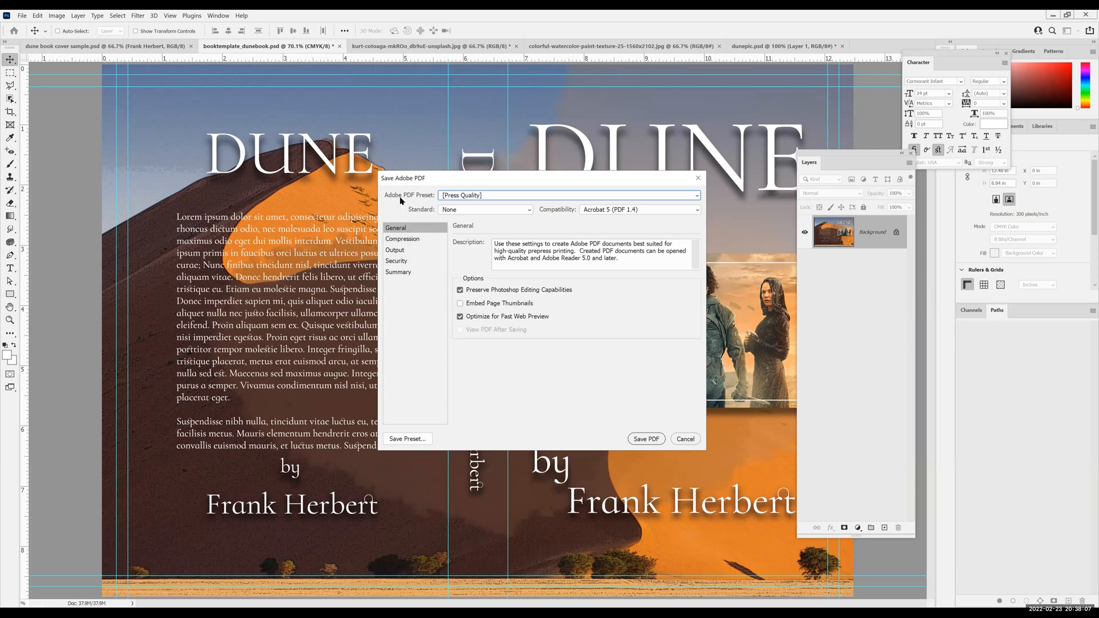
click(408, 243)
click(402, 251)
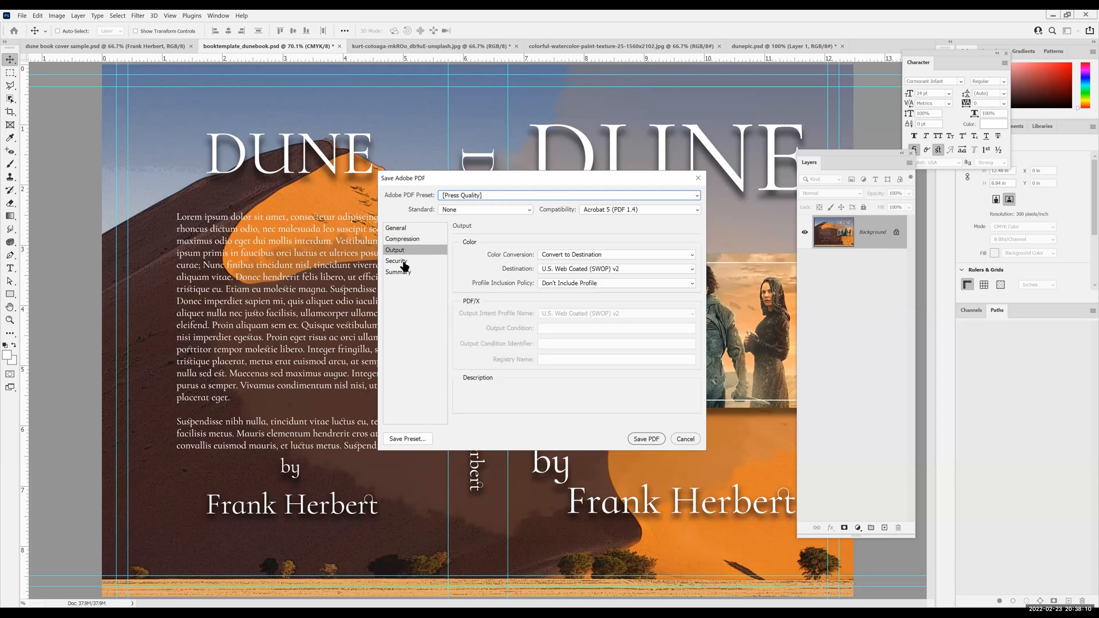
click(404, 265)
click(404, 273)
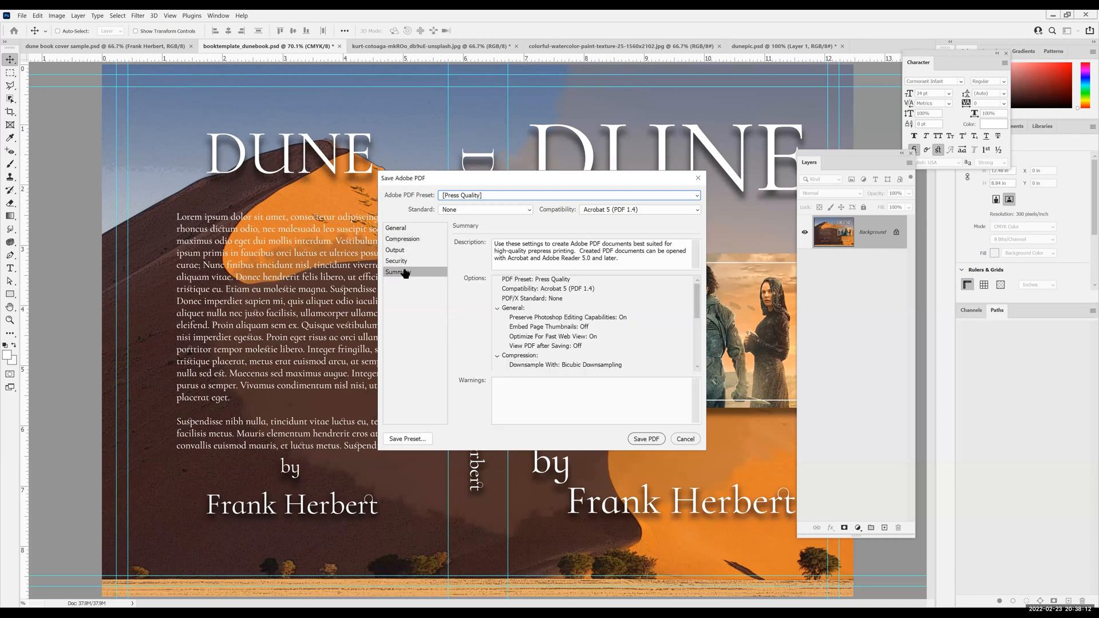
click(404, 229)
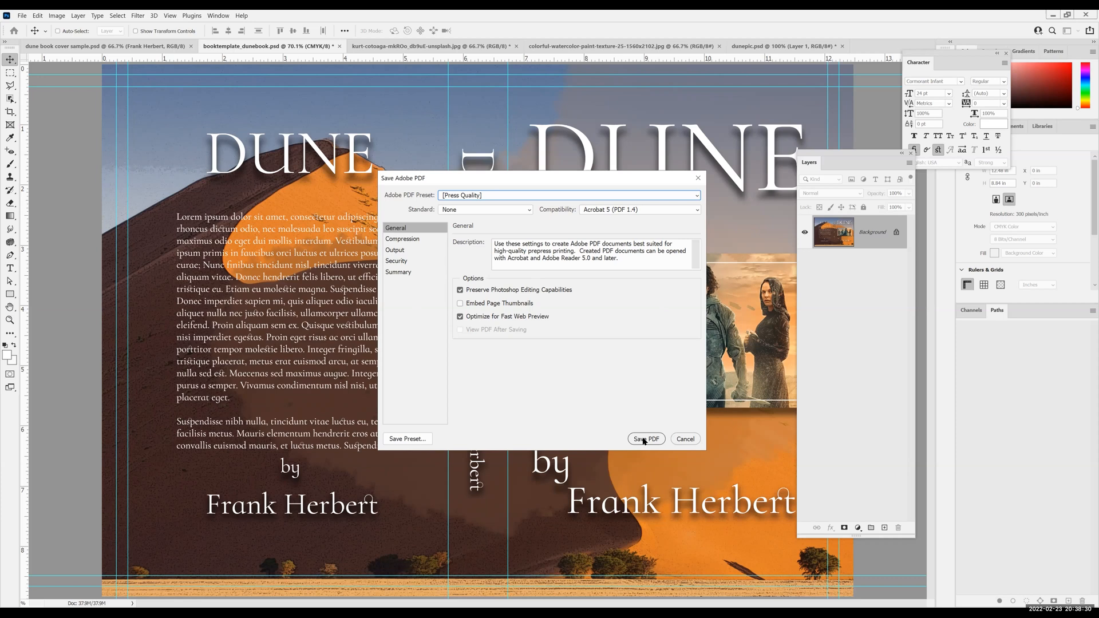
- Save the PDF with Photoshop editing capabilities preserved, accepting the compatibility notice
key(Return)
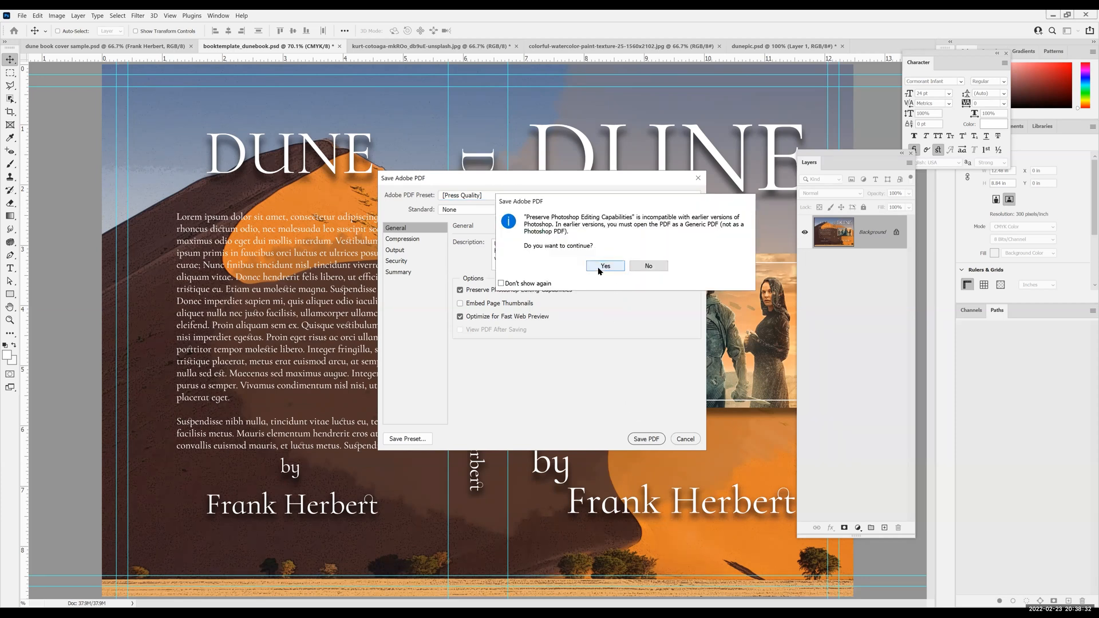
key(Return)
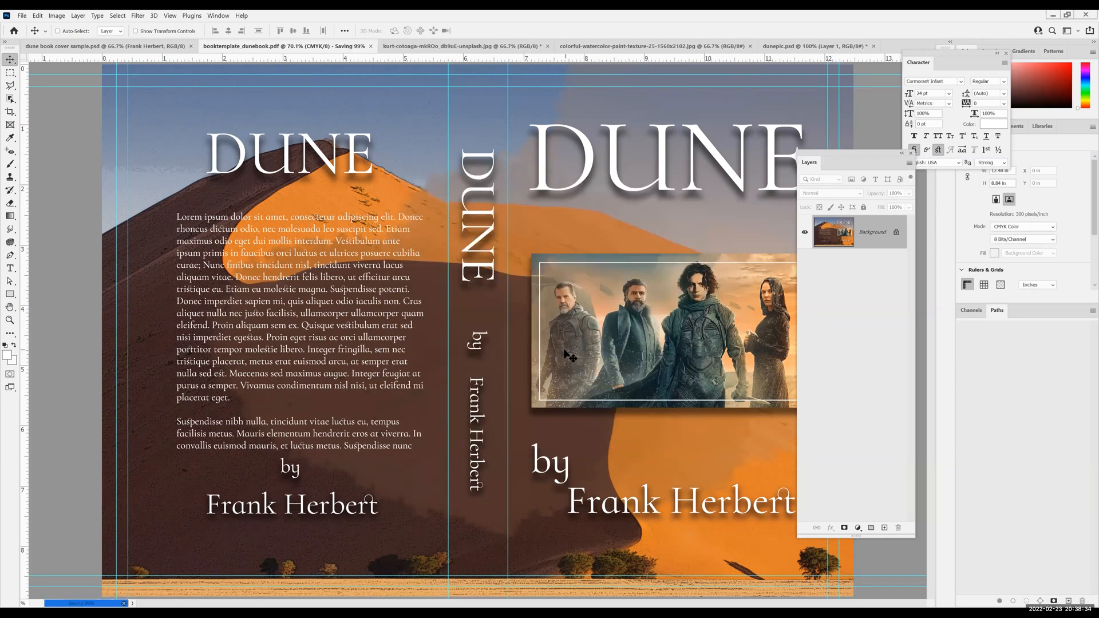